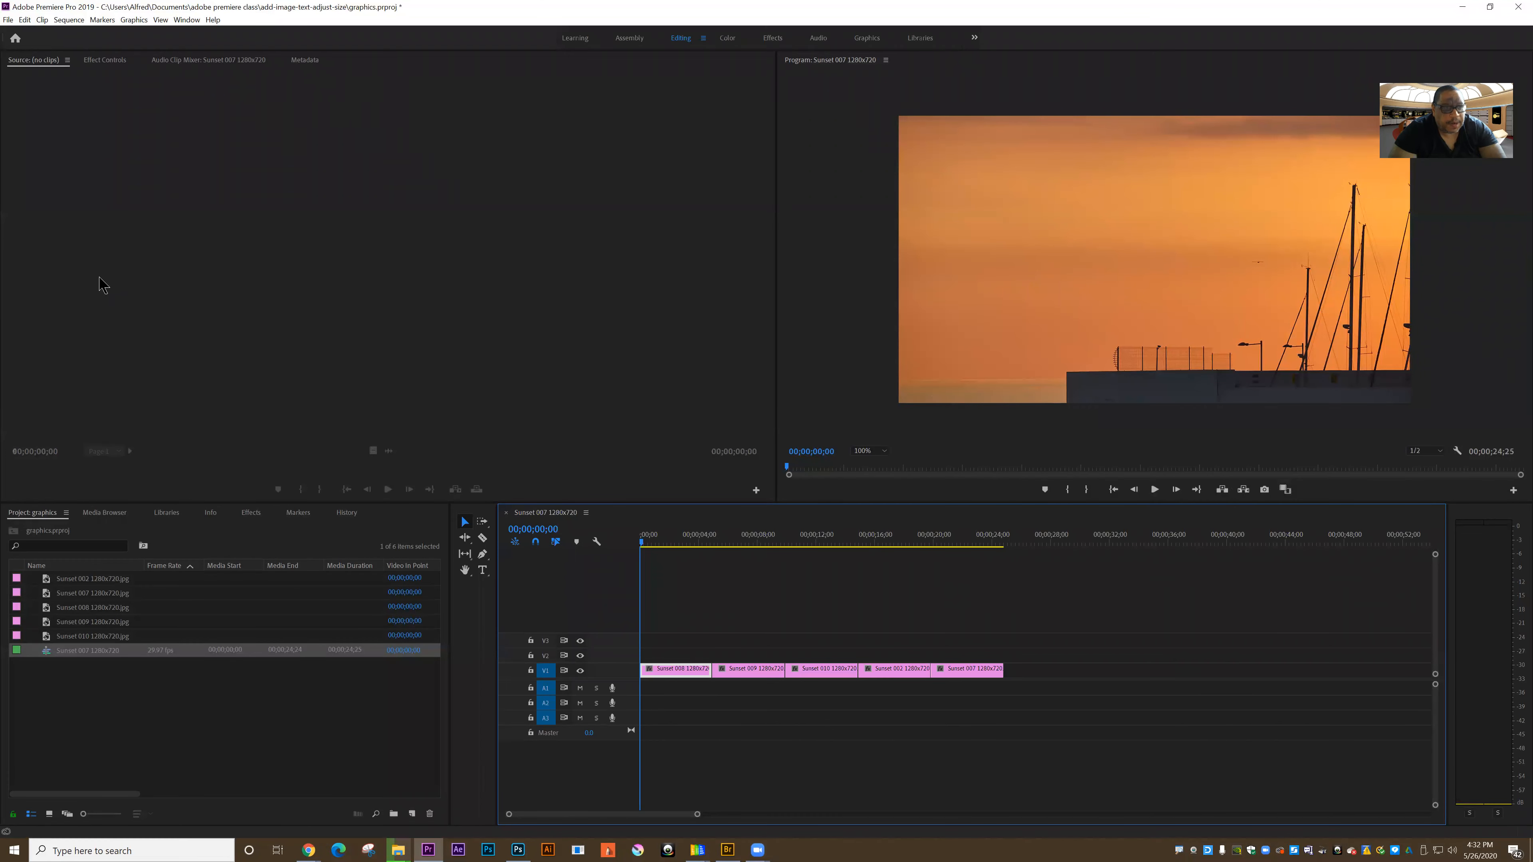
Step: Close the current graphics project without saving its changes
click(8, 20)
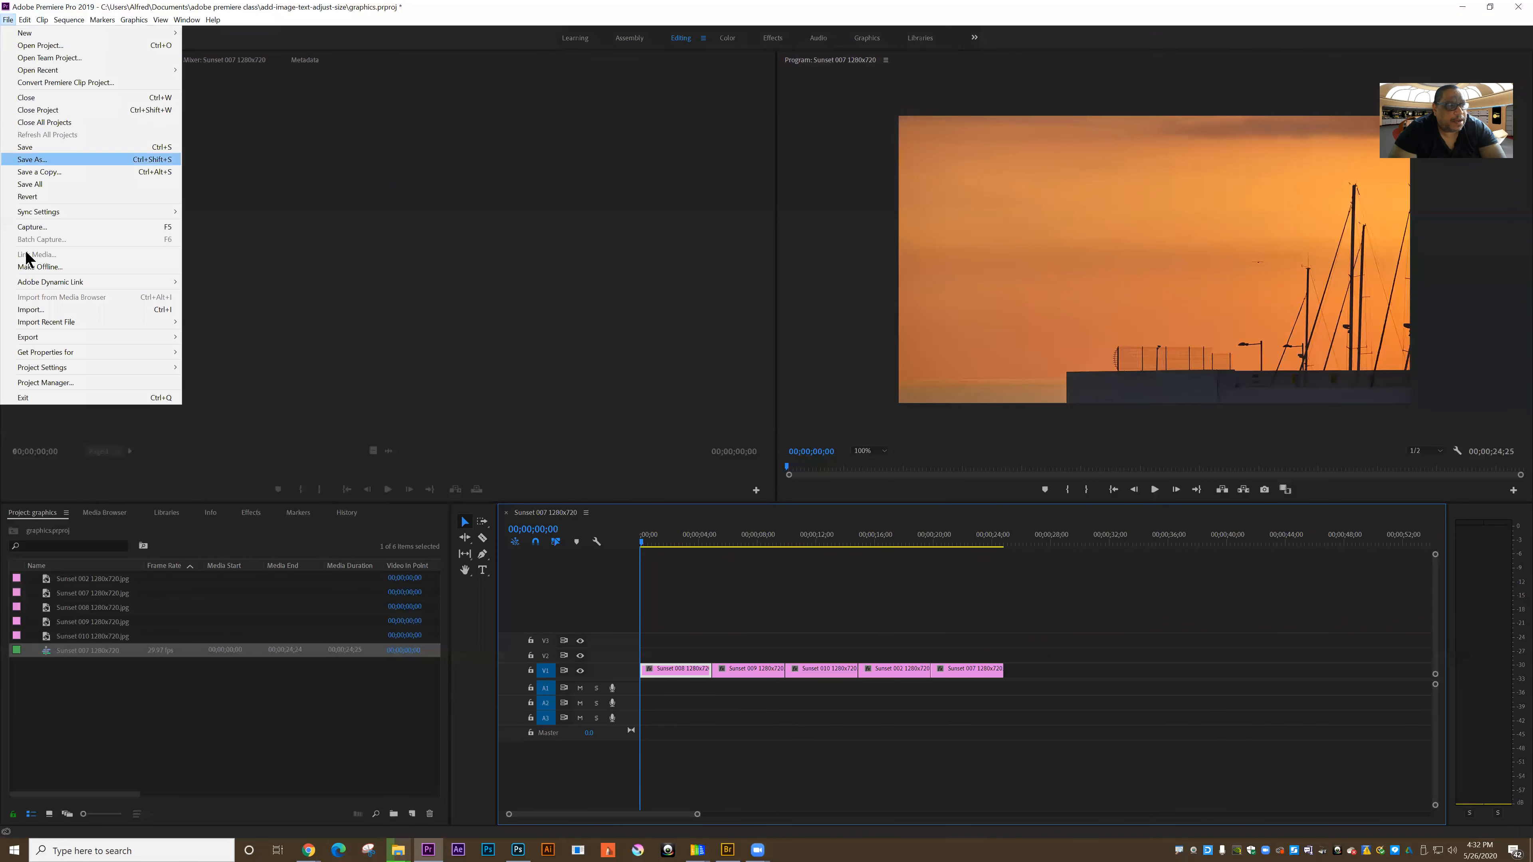
click(28, 111)
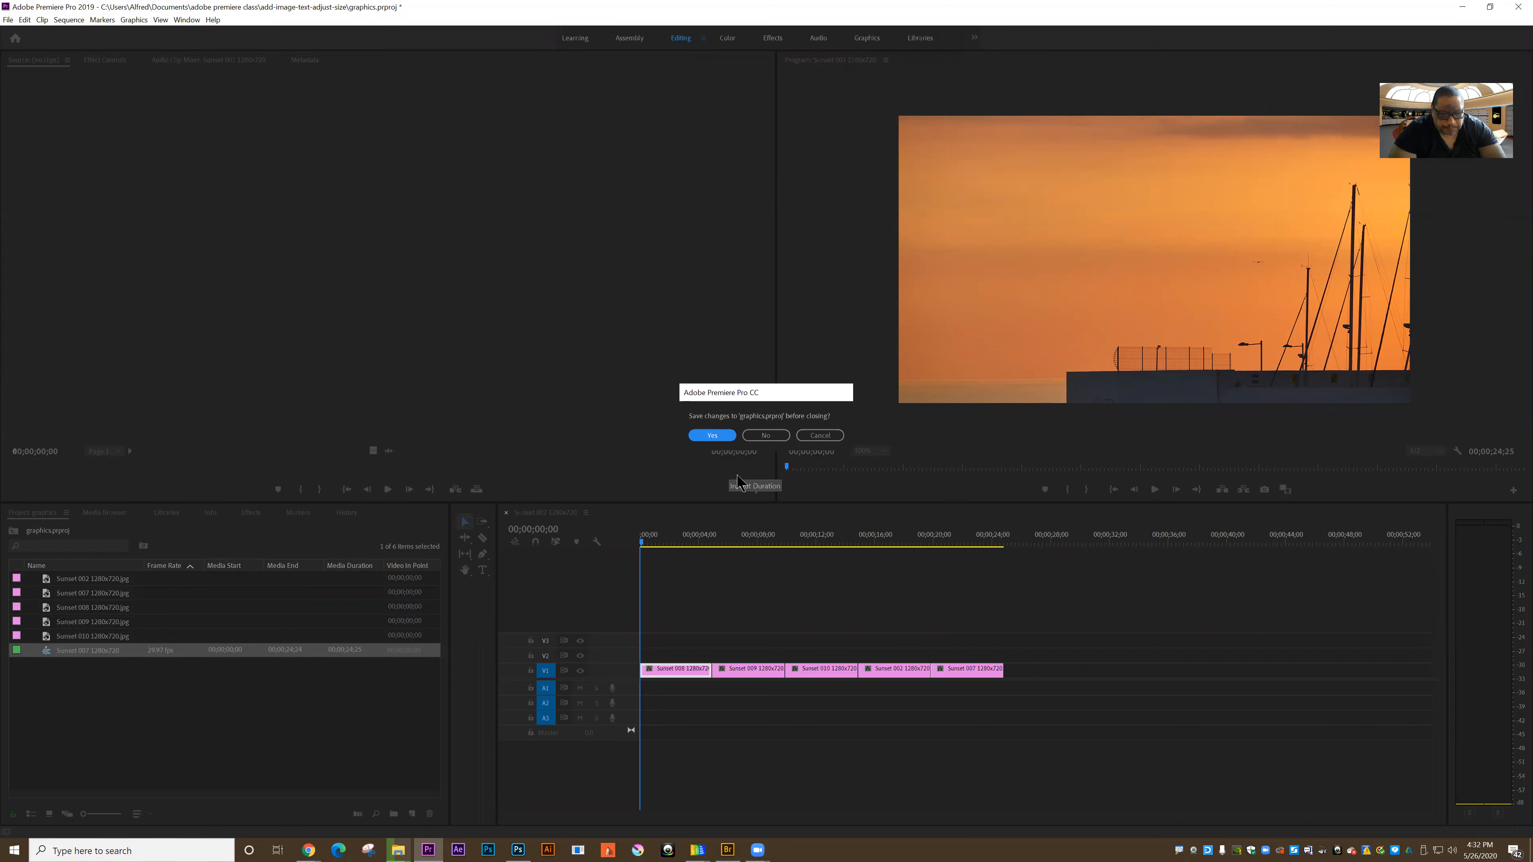
click(776, 438)
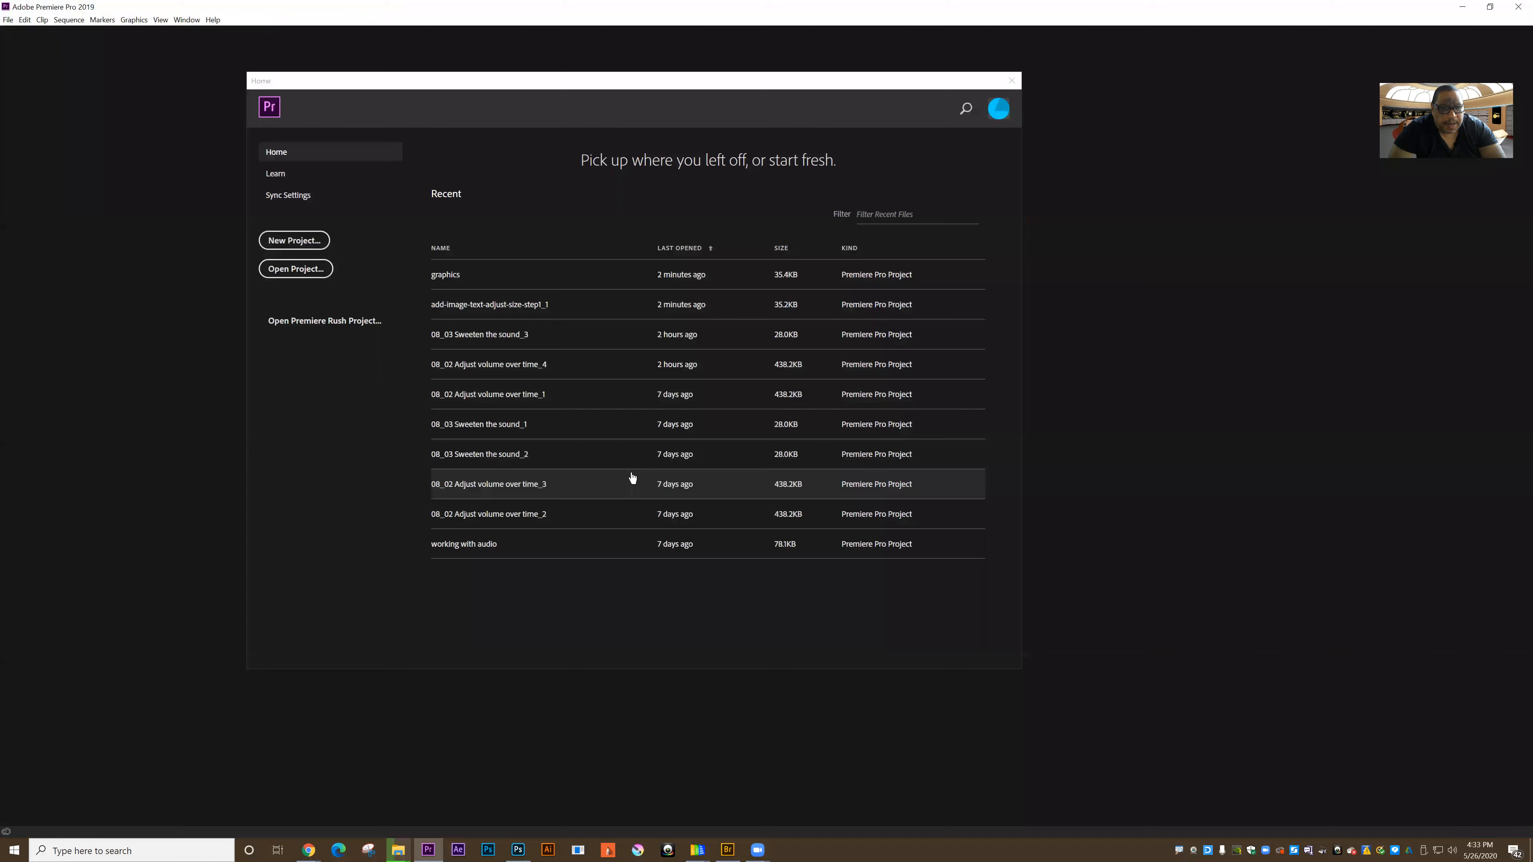
Step: Open add-image-text-adjust-size-step1.prproj from the add-image-text-adjust-size folder and convert it as add-image-text-adjust-size-step1_2
click(302, 273)
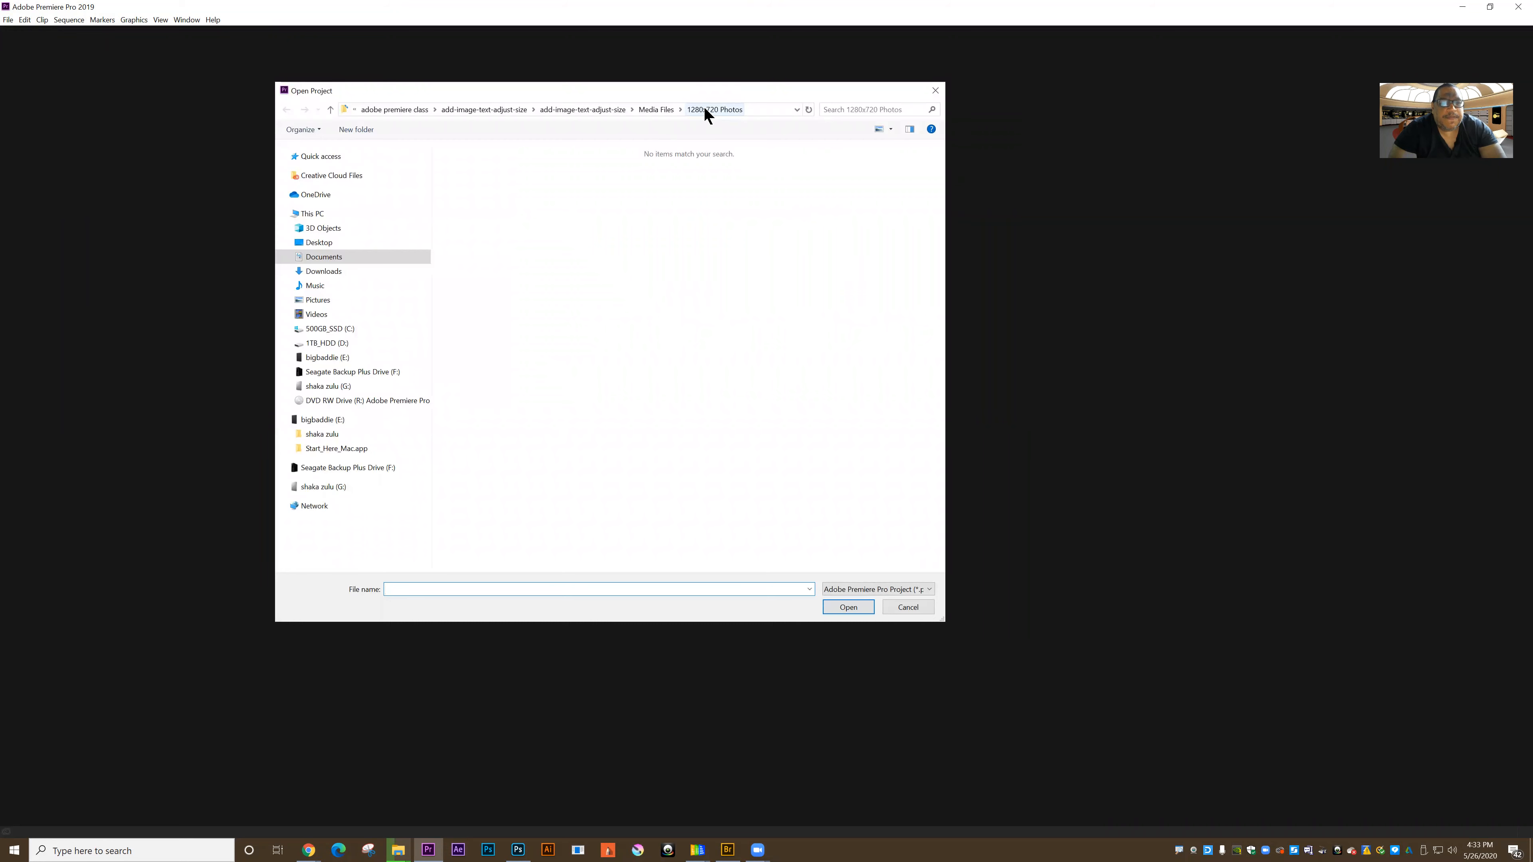
click(592, 112)
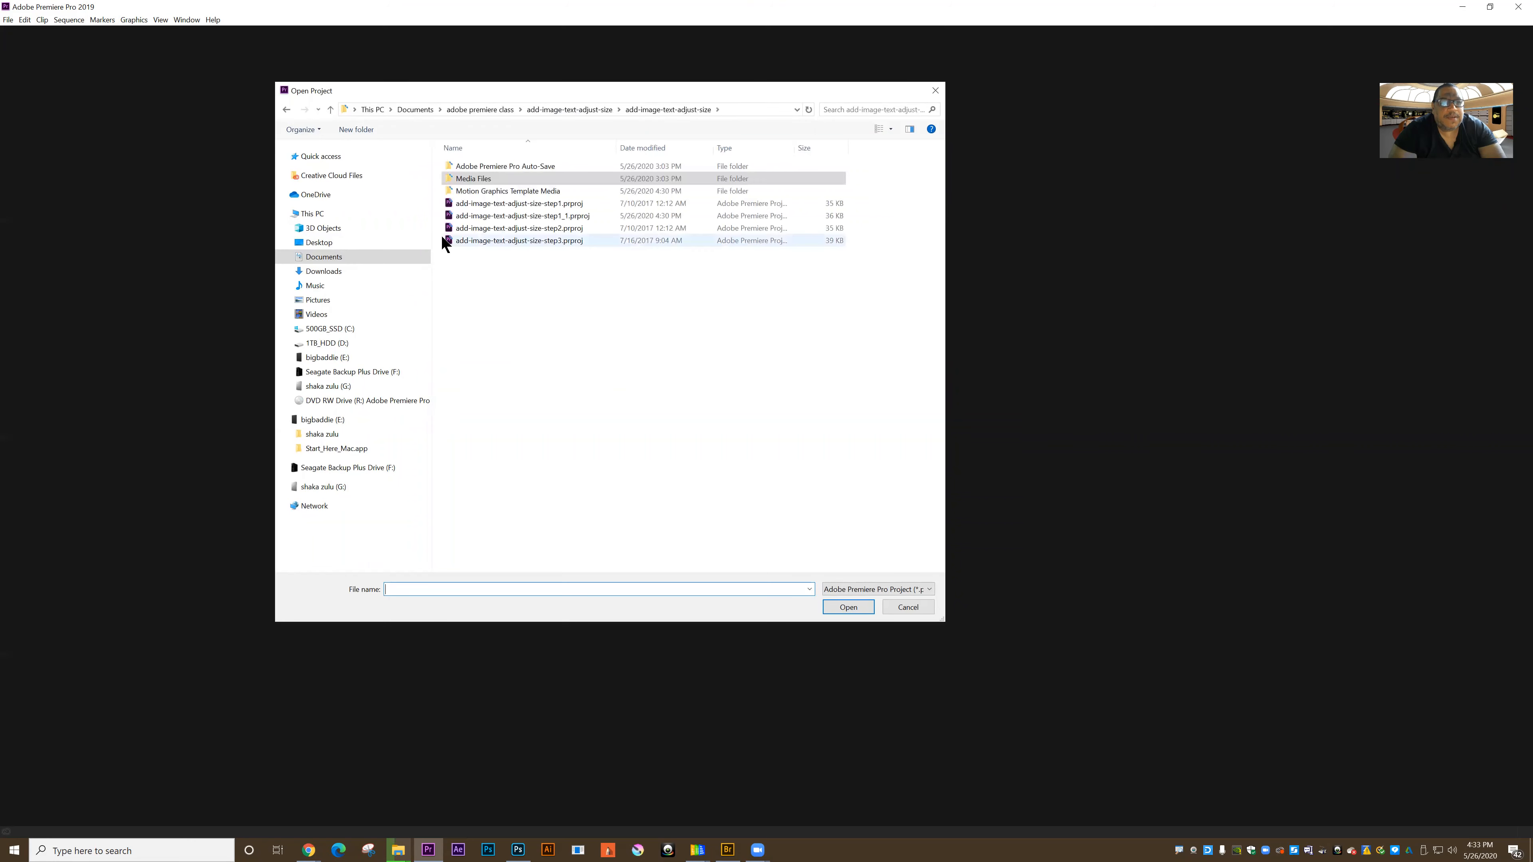
click(471, 205)
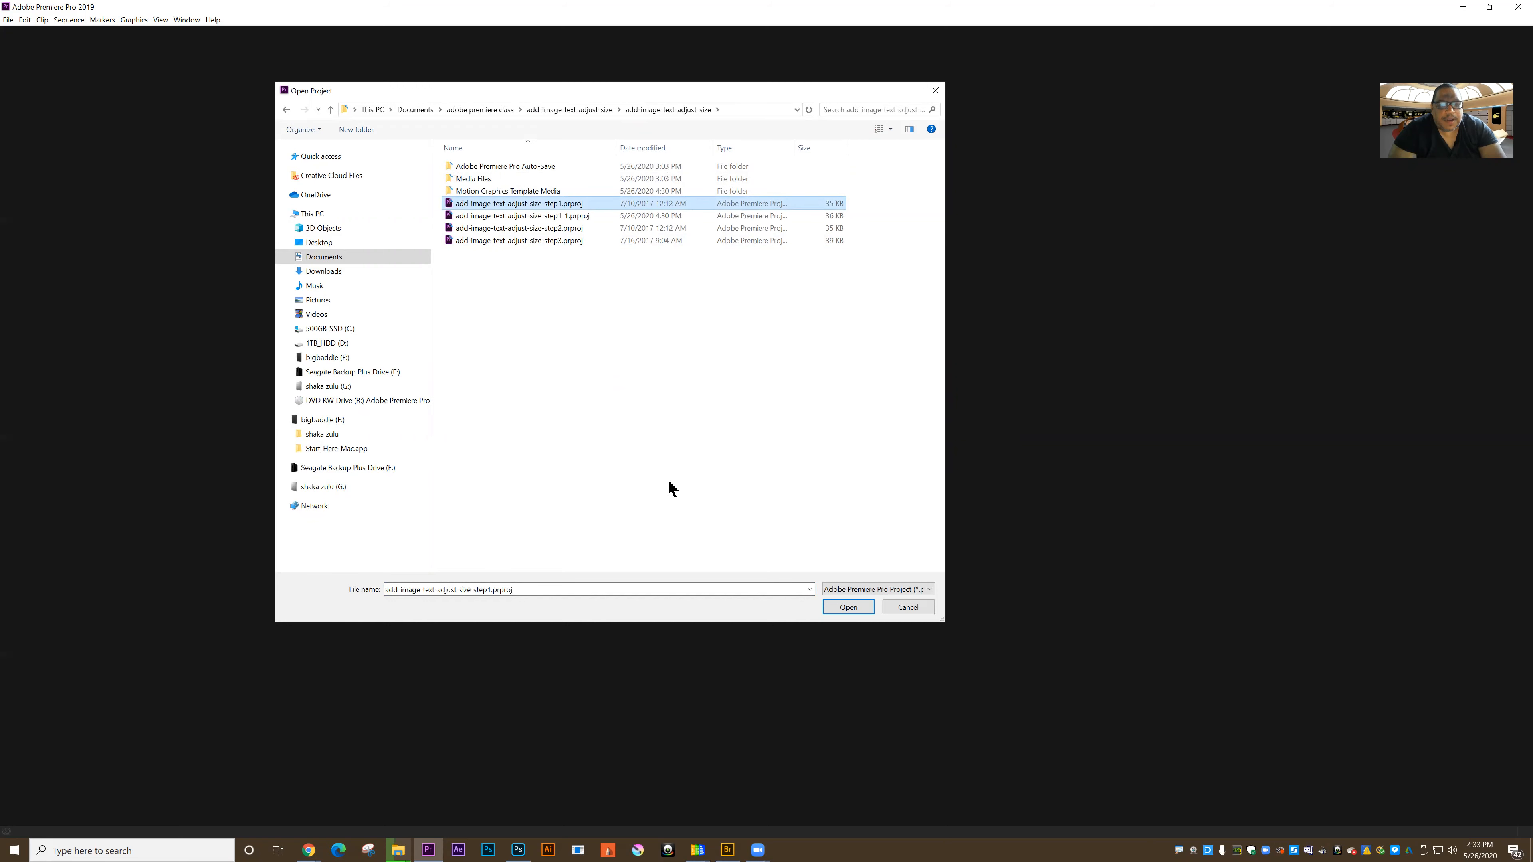
click(835, 617)
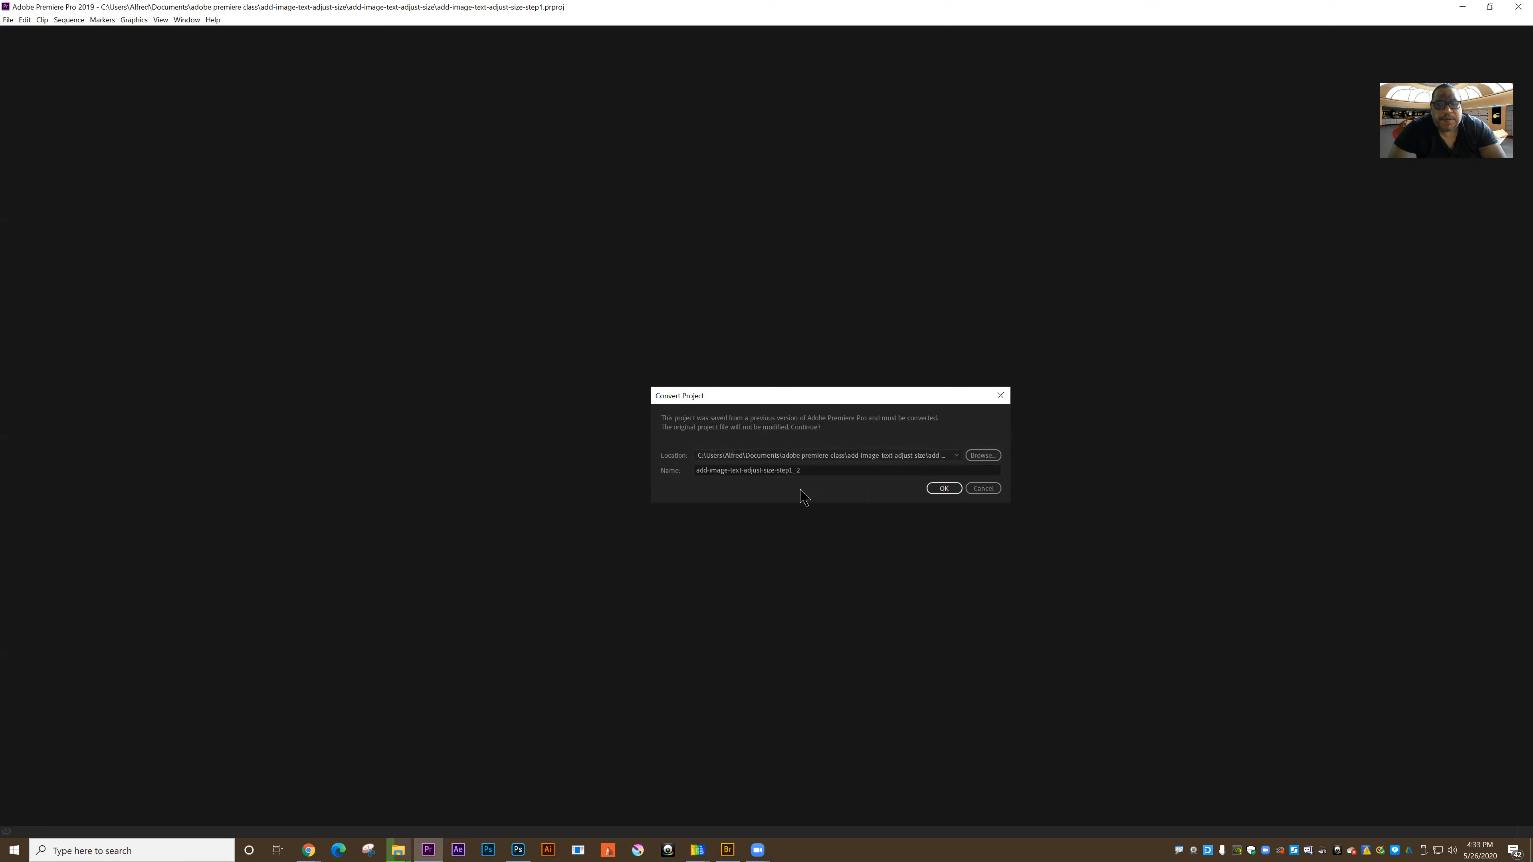
click(942, 490)
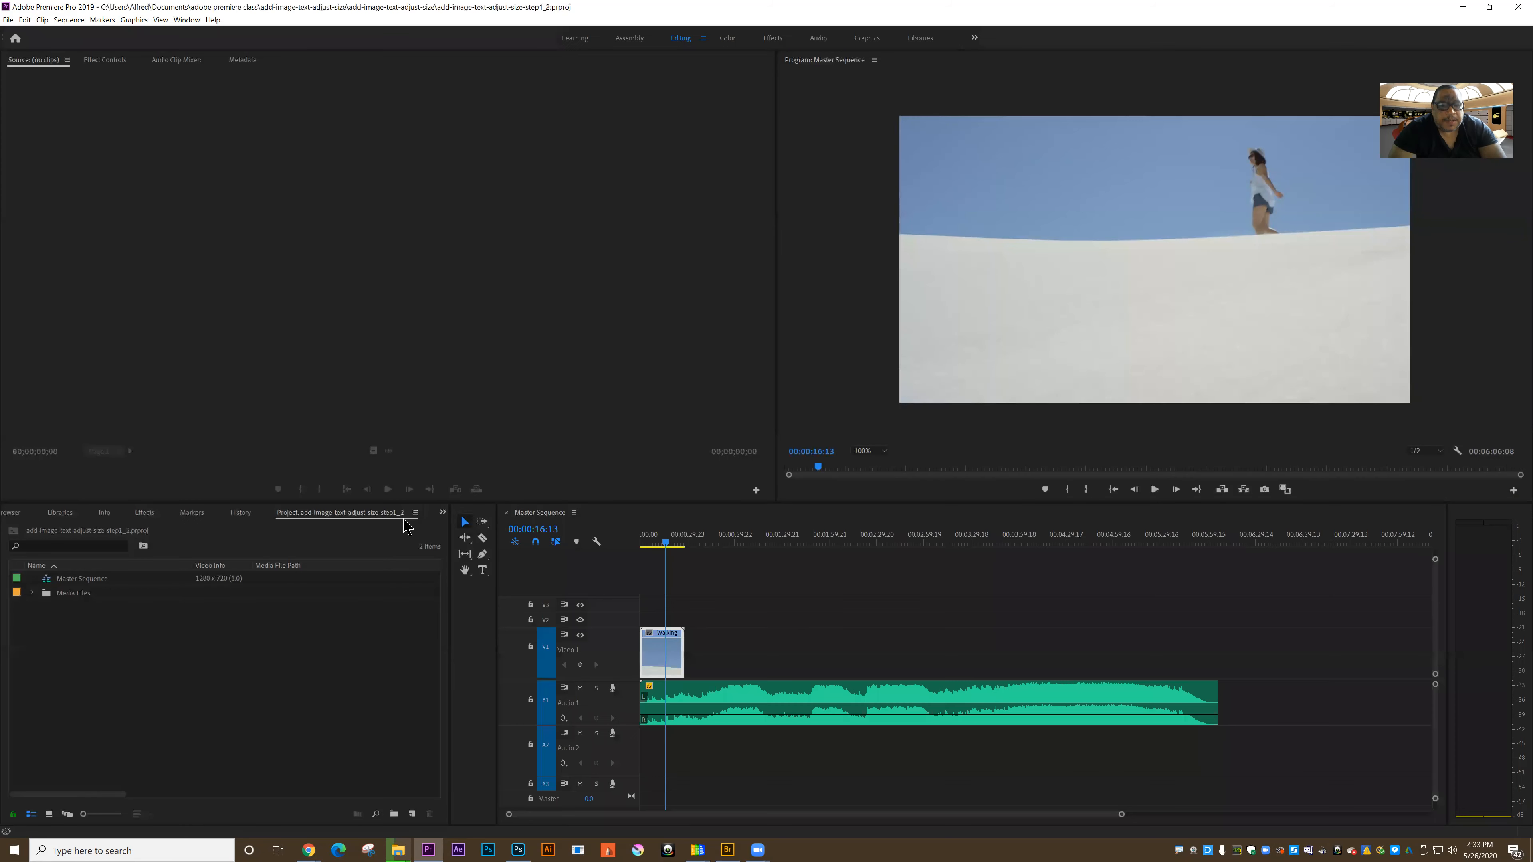
Step: Preview the Master Sequence by playing its opening and checking a point further along the walking clip
click(644, 544)
key(space)
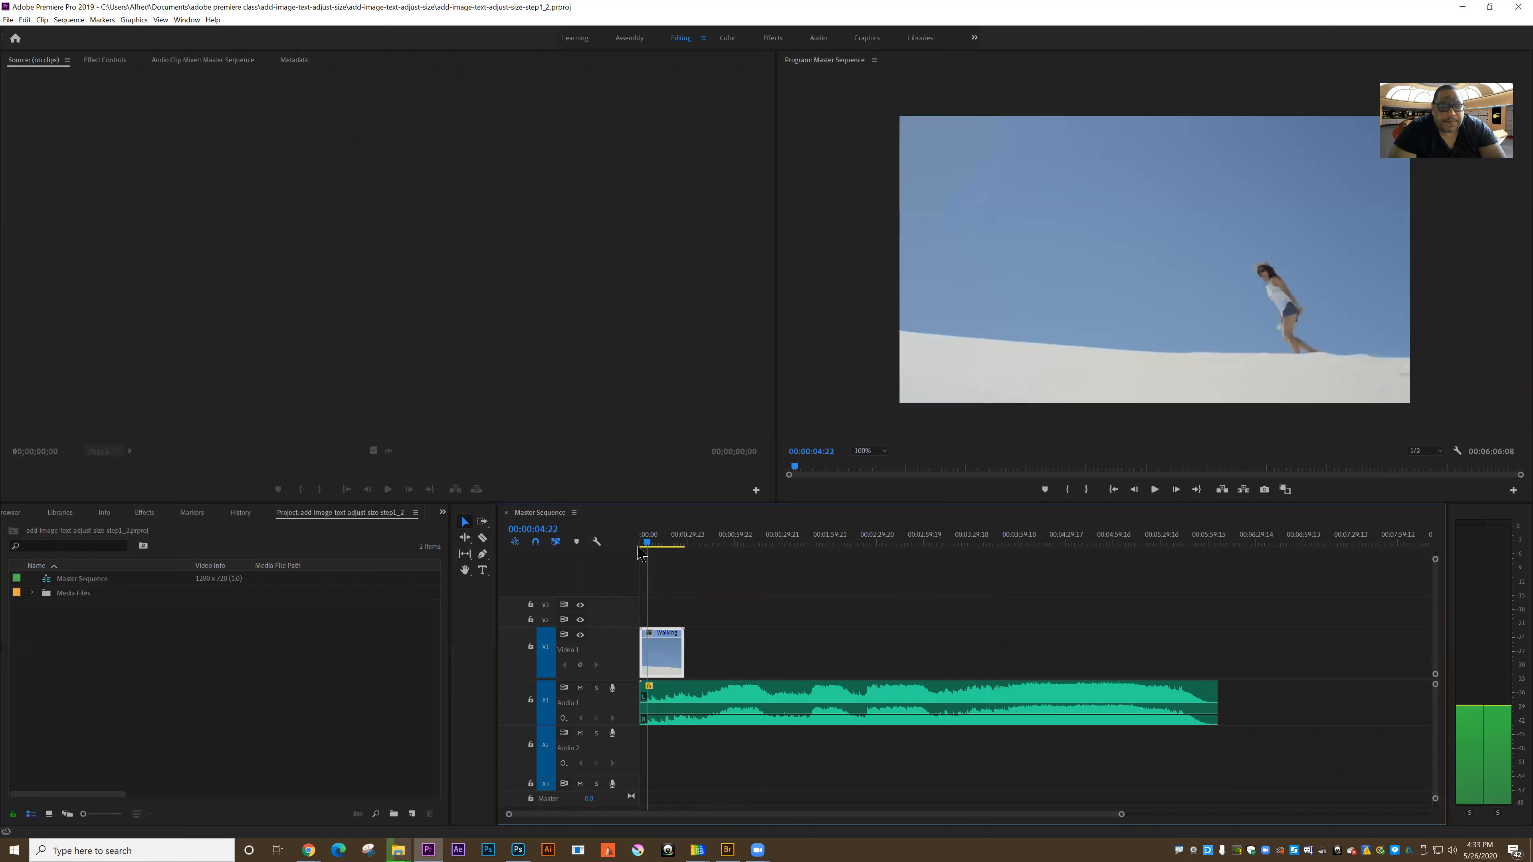
click(667, 546)
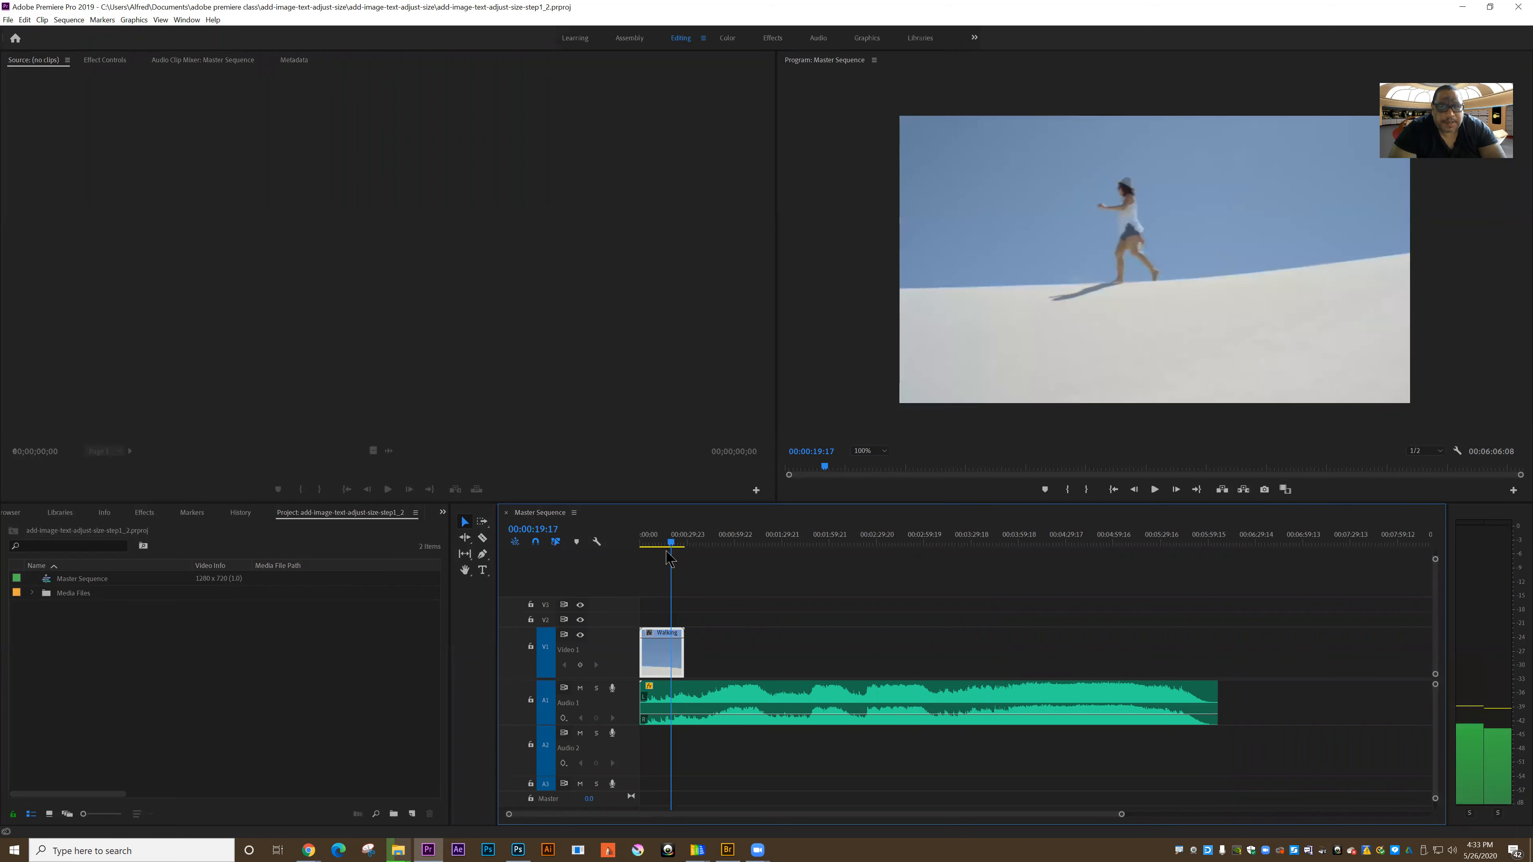
click(646, 547)
key(space)
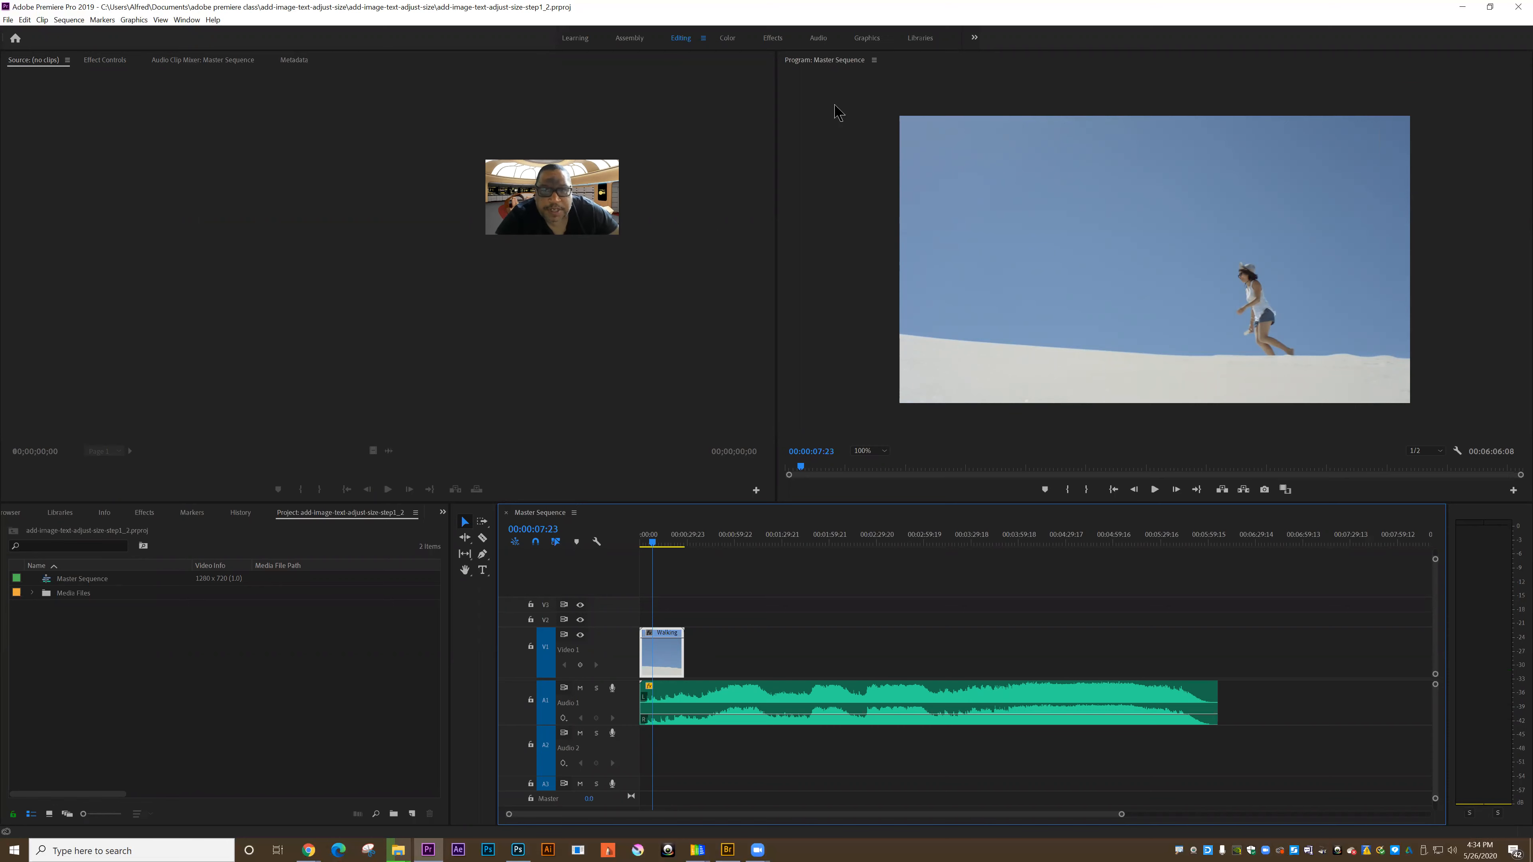
Step: Switch to the Graphics workspace and set the Program monitor's zoom level to Fit
click(867, 40)
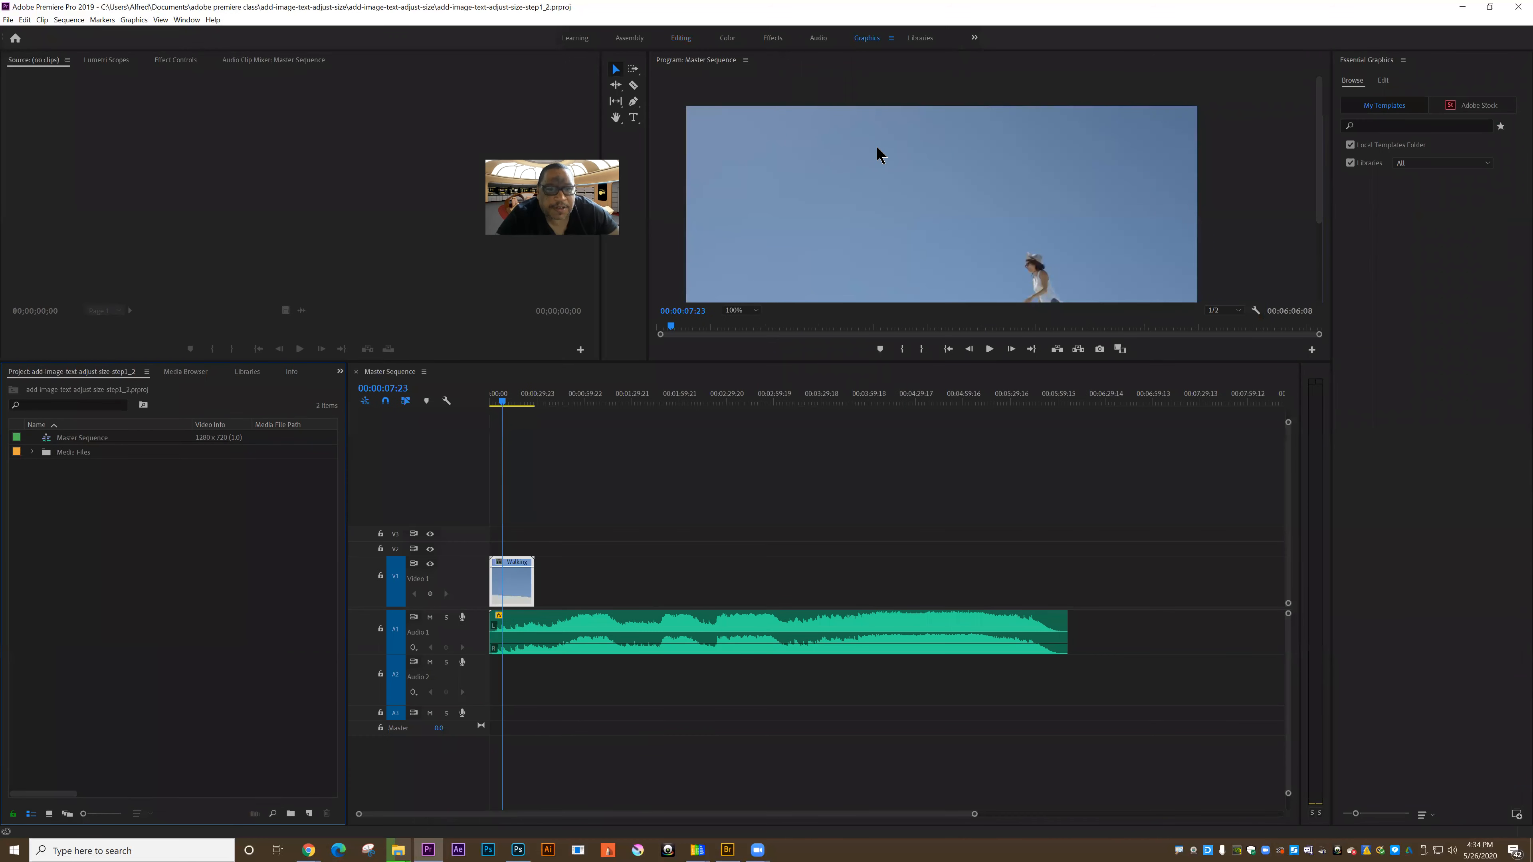
click(372, 110)
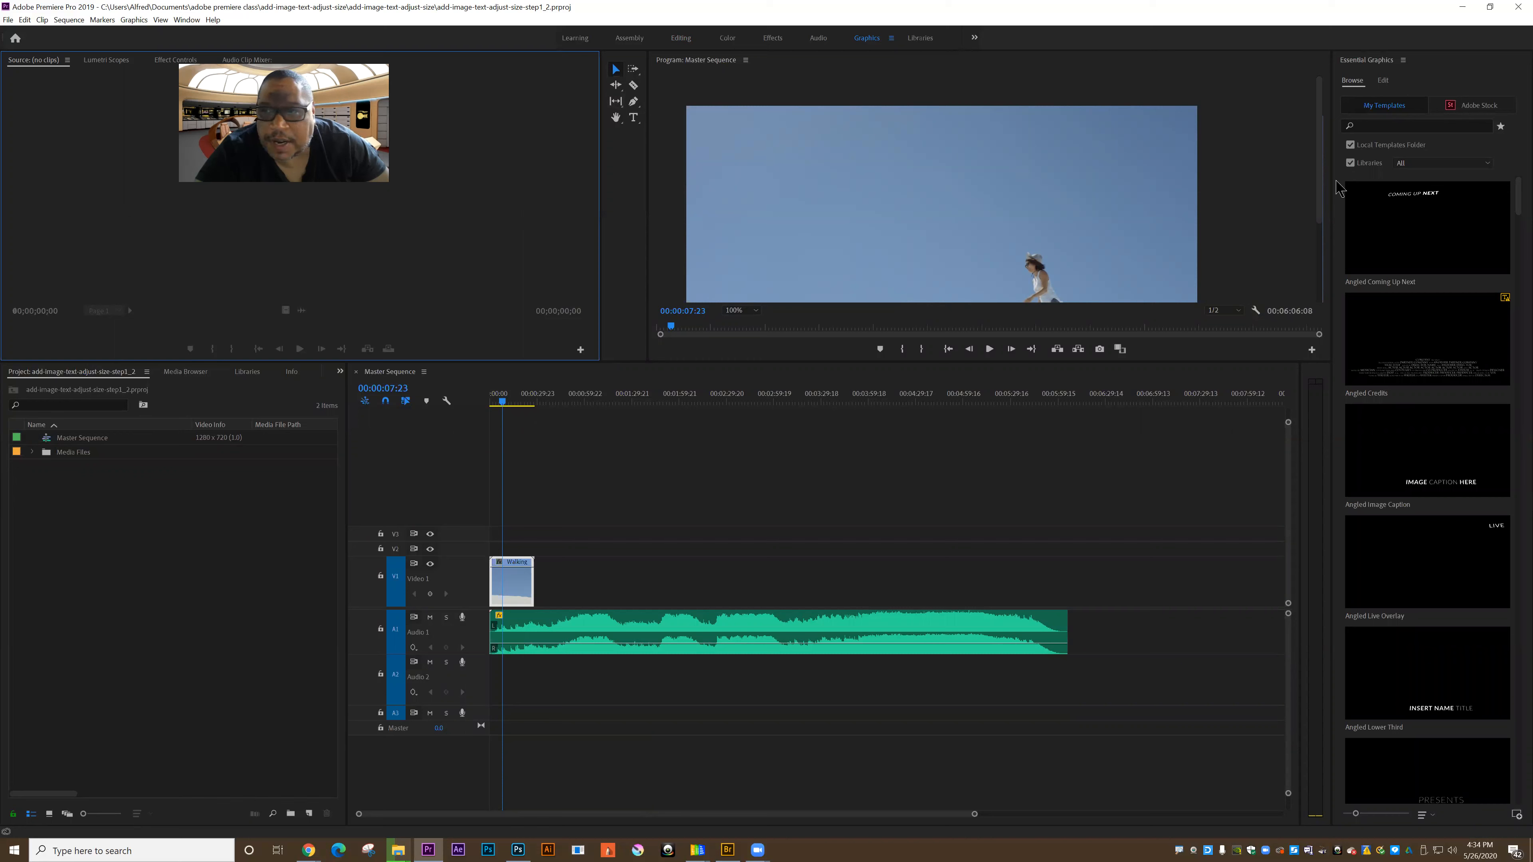
click(744, 310)
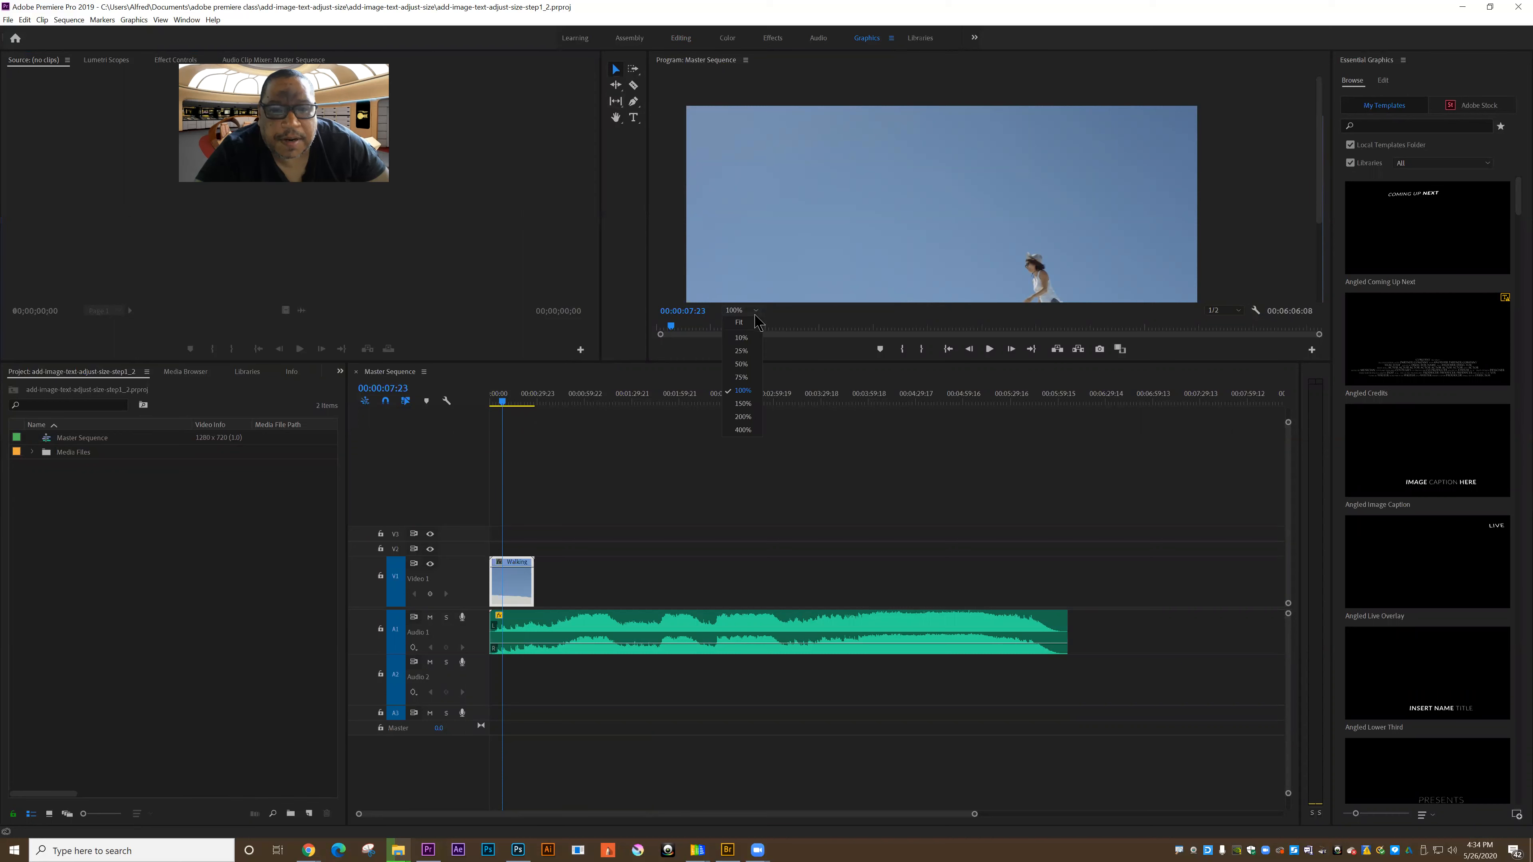
click(740, 322)
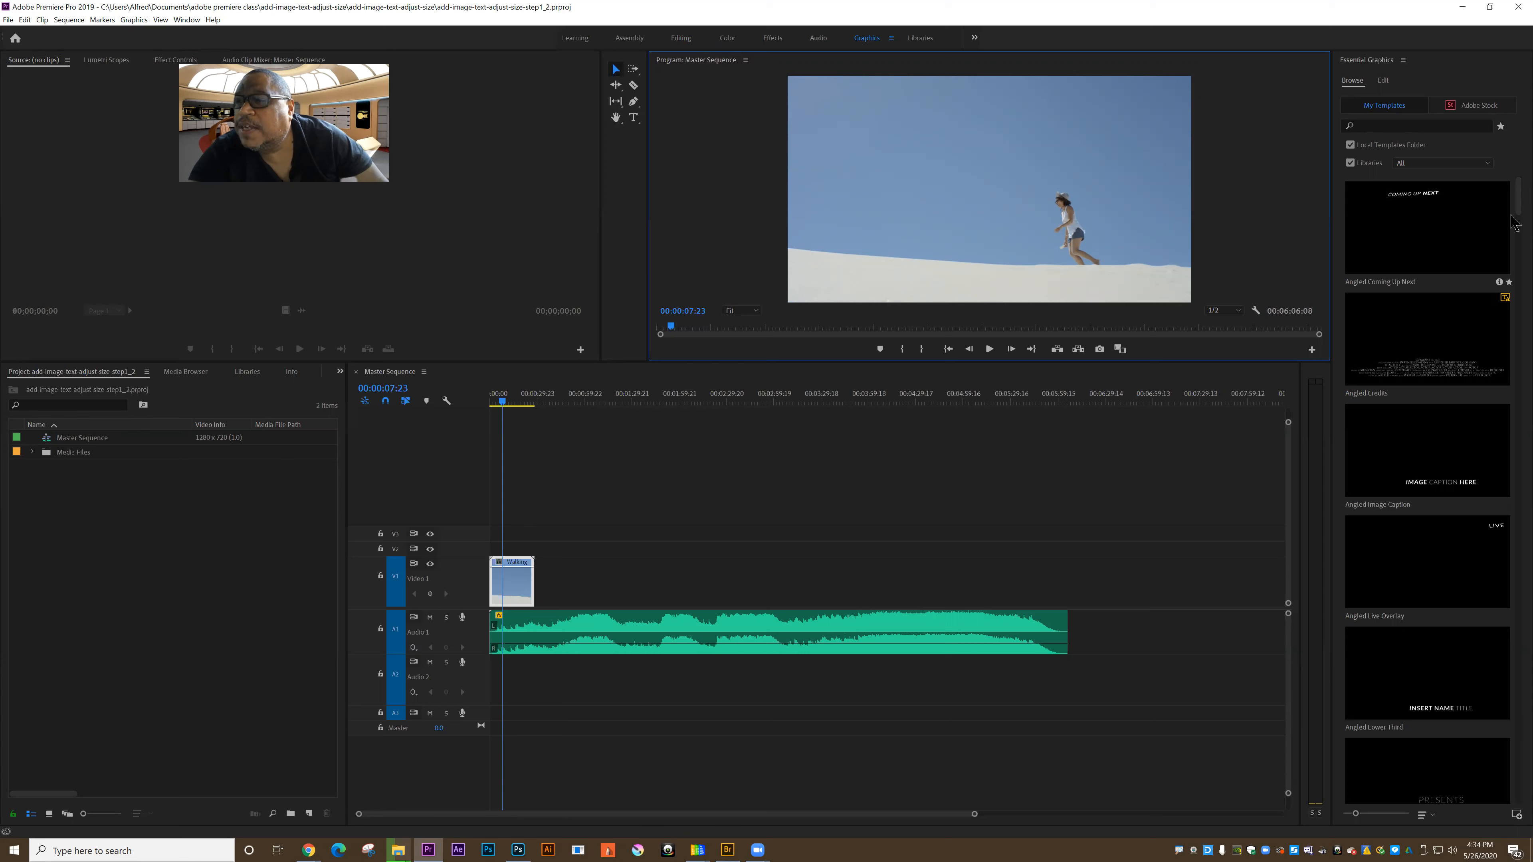
Step: Find the Basic Lower Third template in Essential Graphics and place it on track V2 above the walking clip
mouse_move(1518, 217)
mouse_down()
mouse_move(1516, 195)
mouse_move(1517, 221)
mouse_up()
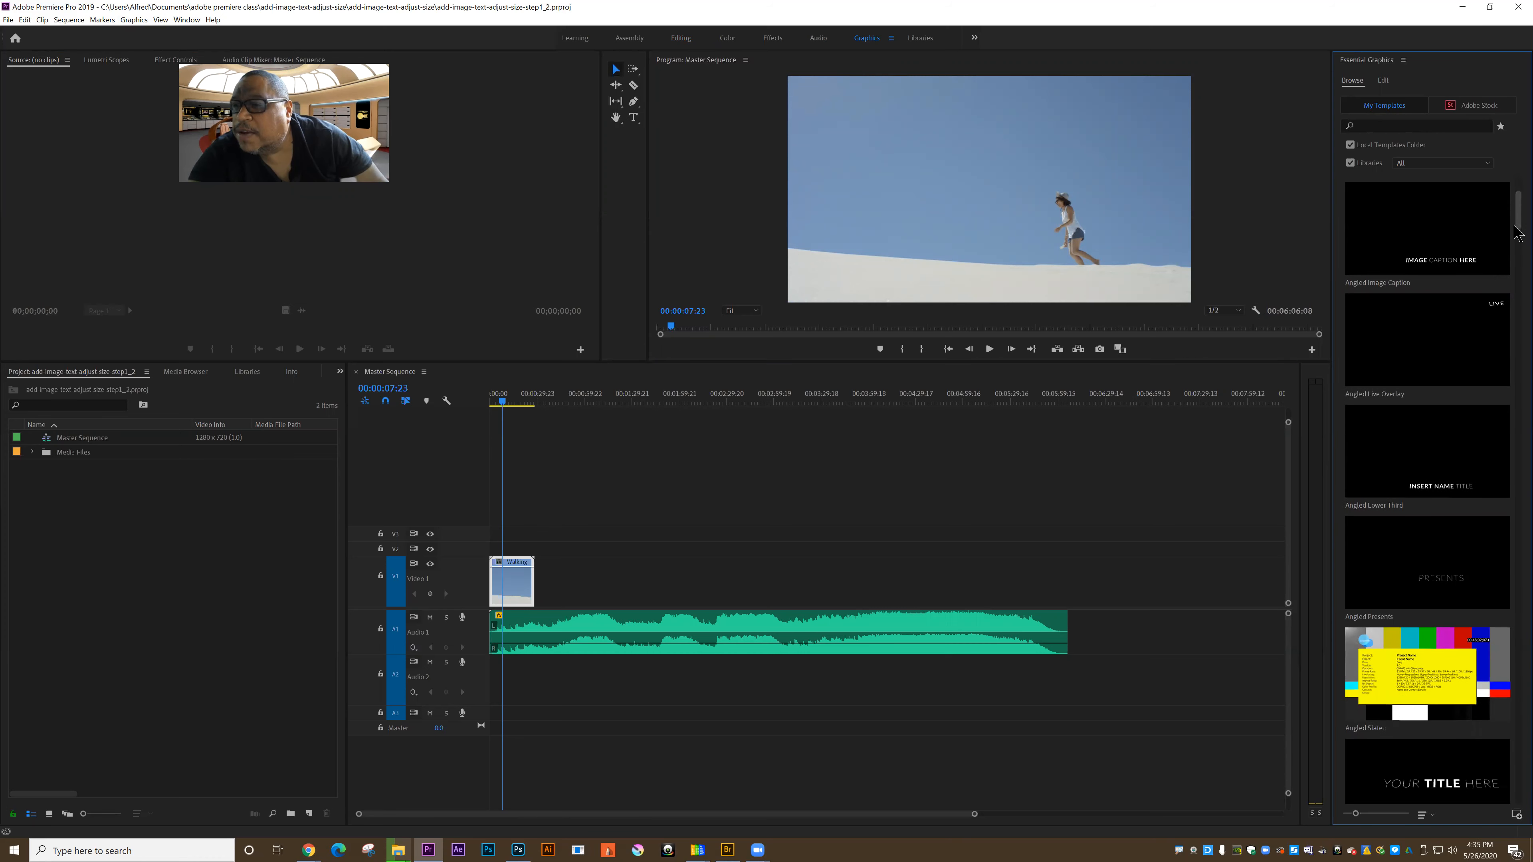
scroll(1515, 235, down, 3)
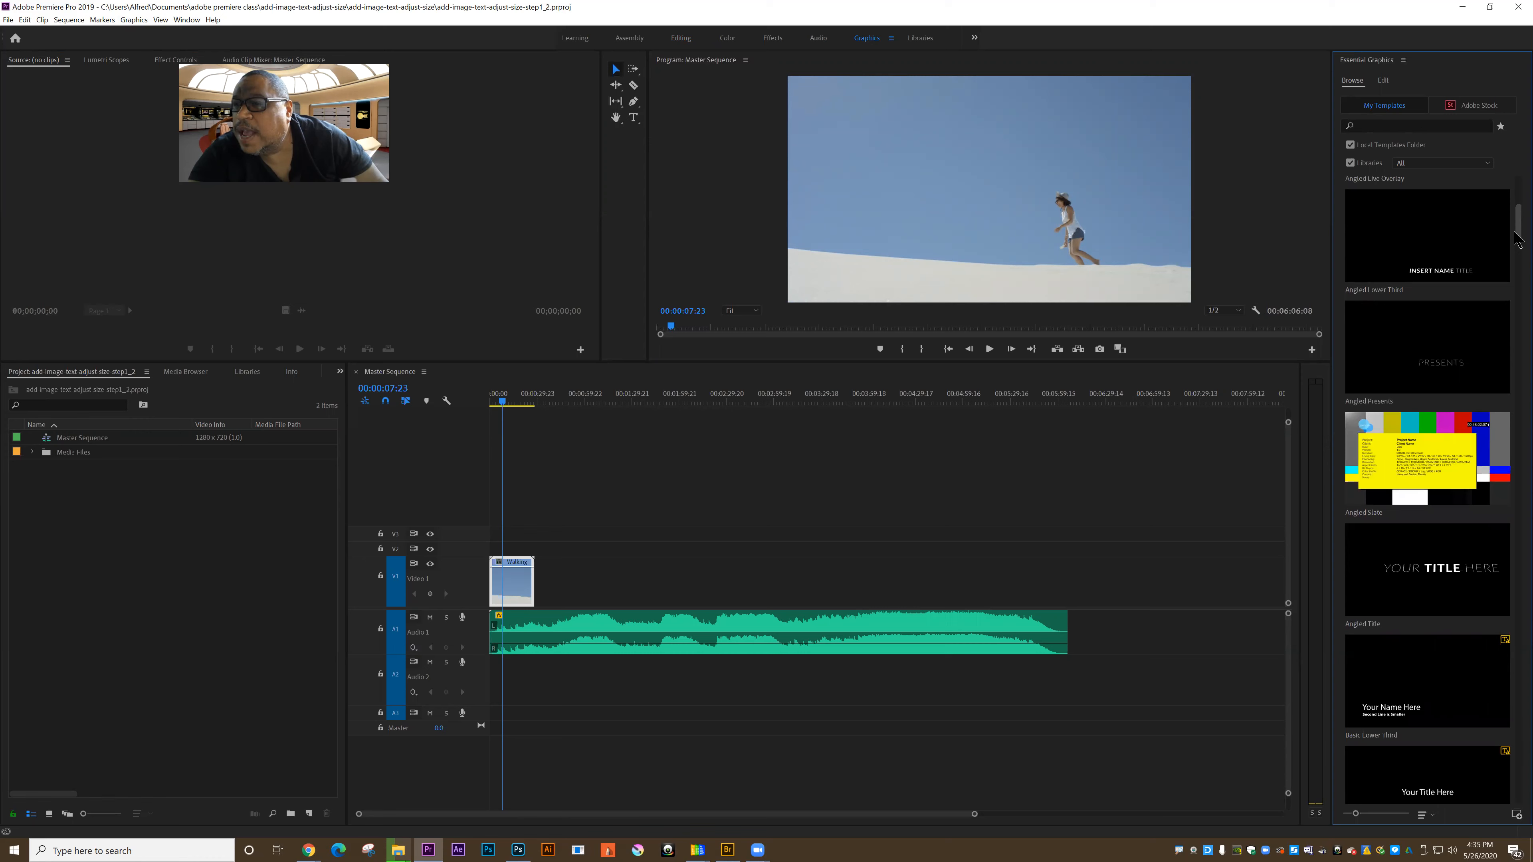
drag(1517, 238, 1514, 258)
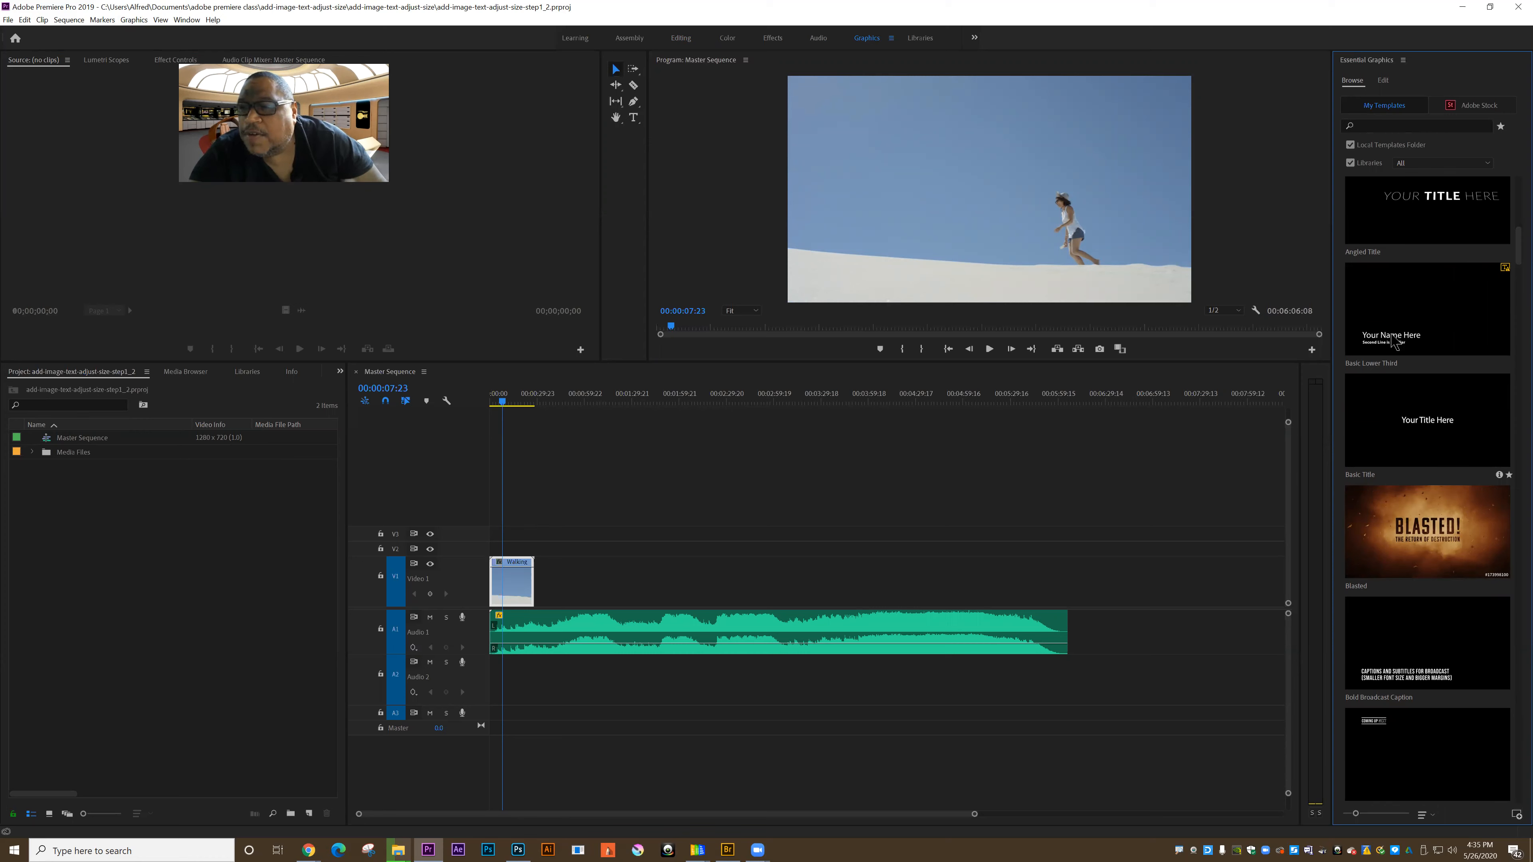
drag(1392, 340, 514, 549)
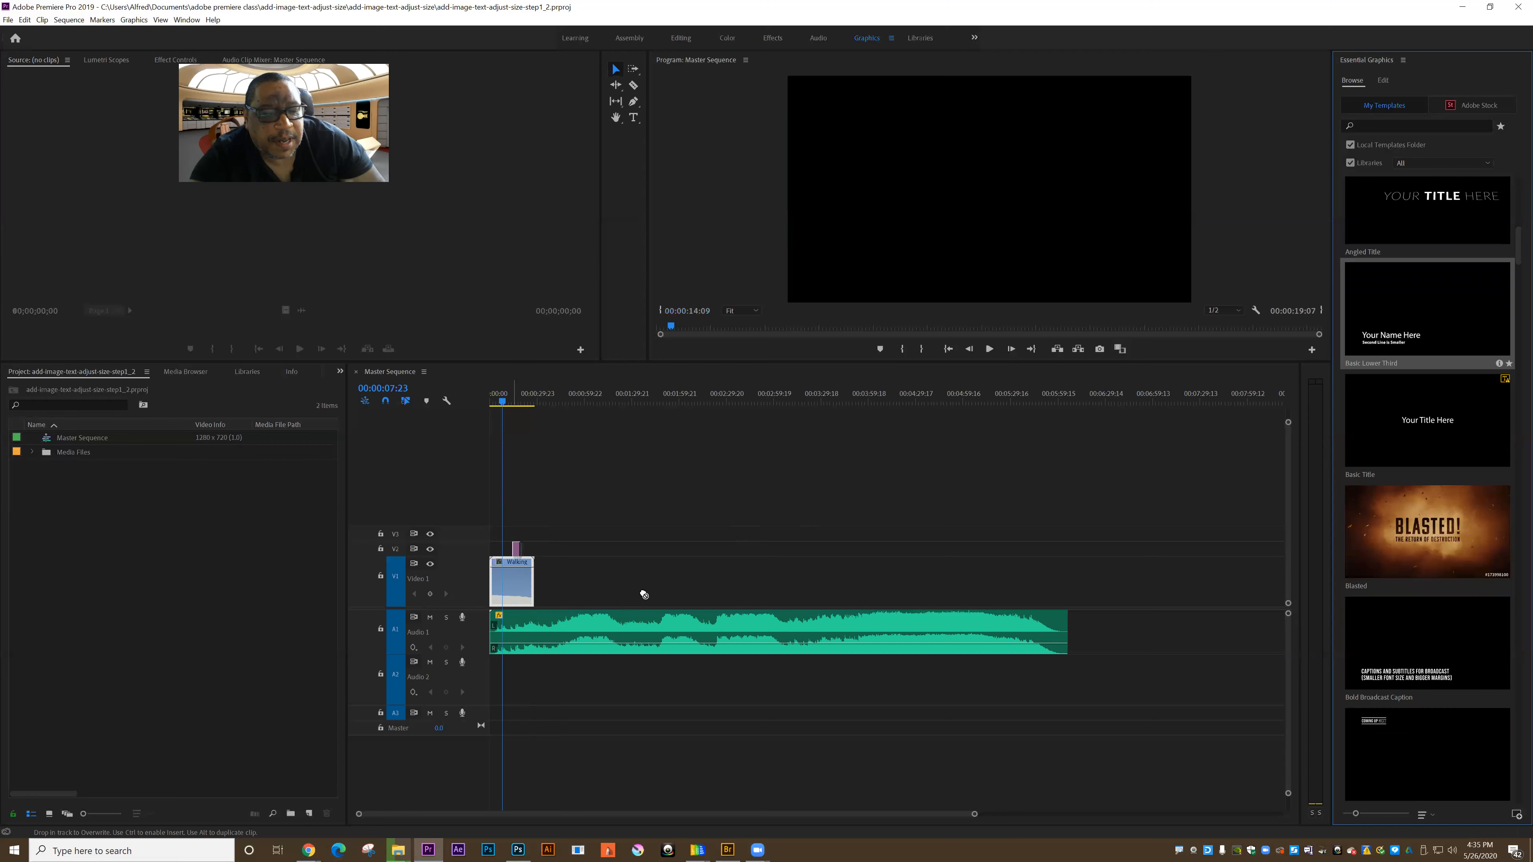
Step: Extend the start of the lower third clip on V2 back to the beginning of the sequence
drag(506, 405, 516, 407)
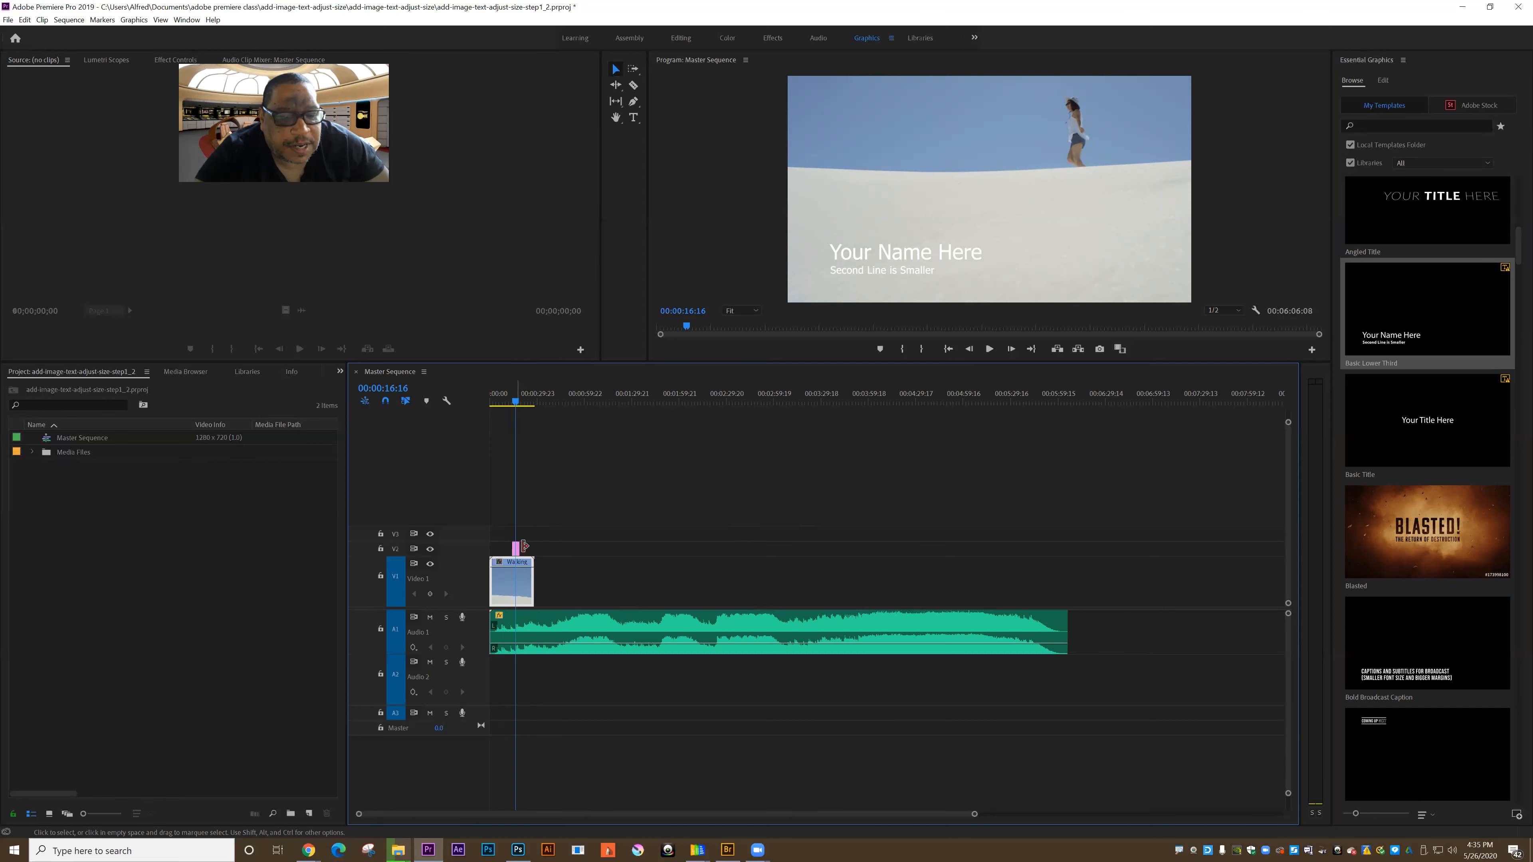
drag(975, 815, 868, 797)
drag(531, 549, 490, 551)
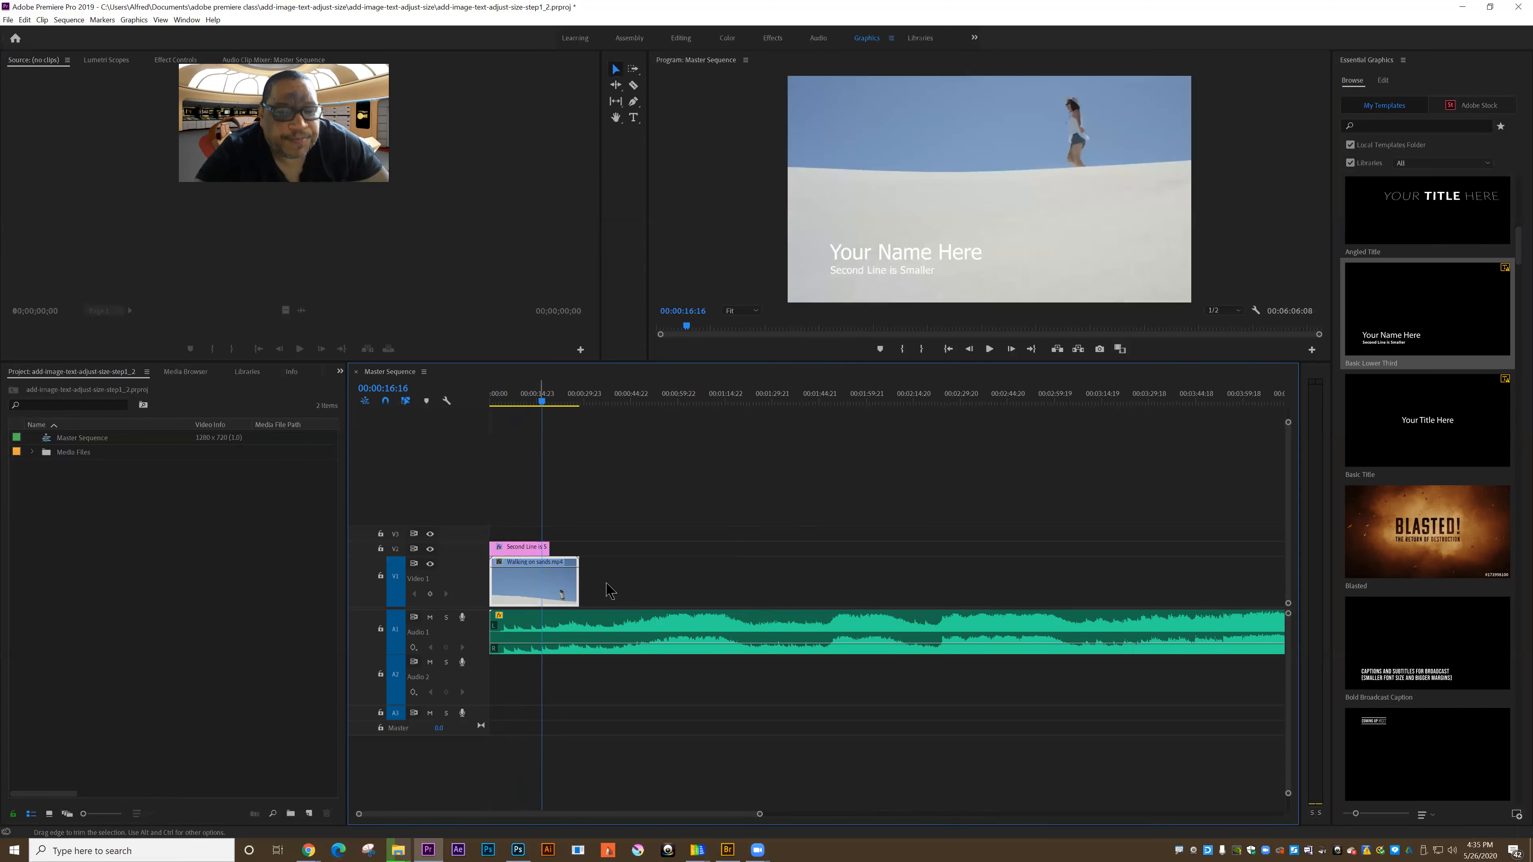
Step: Replace the lower third's "Your Name Here" text with the presenter's full name using the Type tool
mouse_move(540, 401)
mouse_down()
mouse_move(506, 411)
mouse_move(524, 411)
mouse_up()
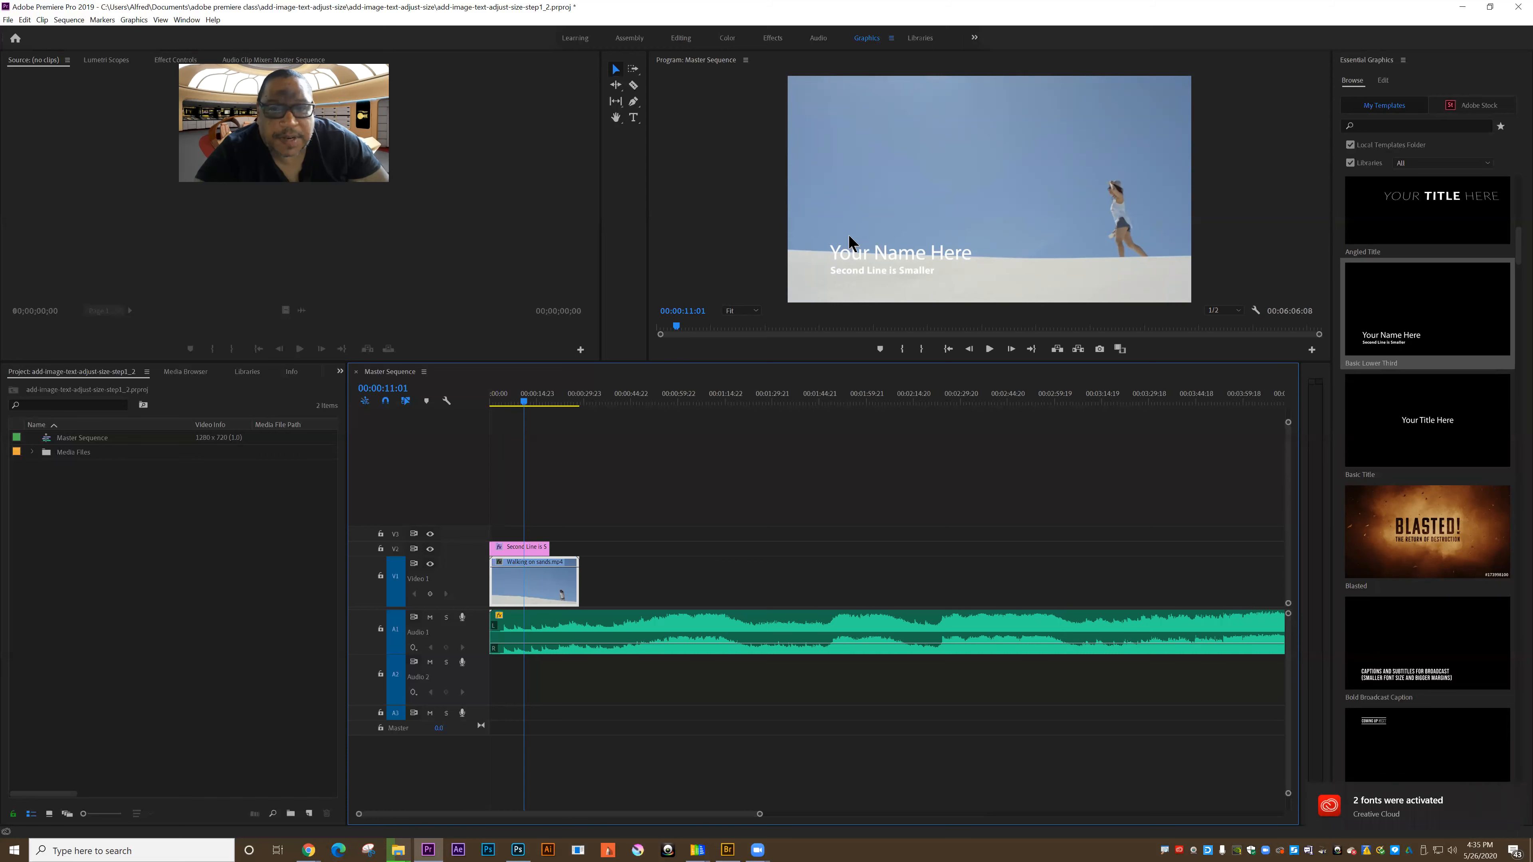
click(633, 121)
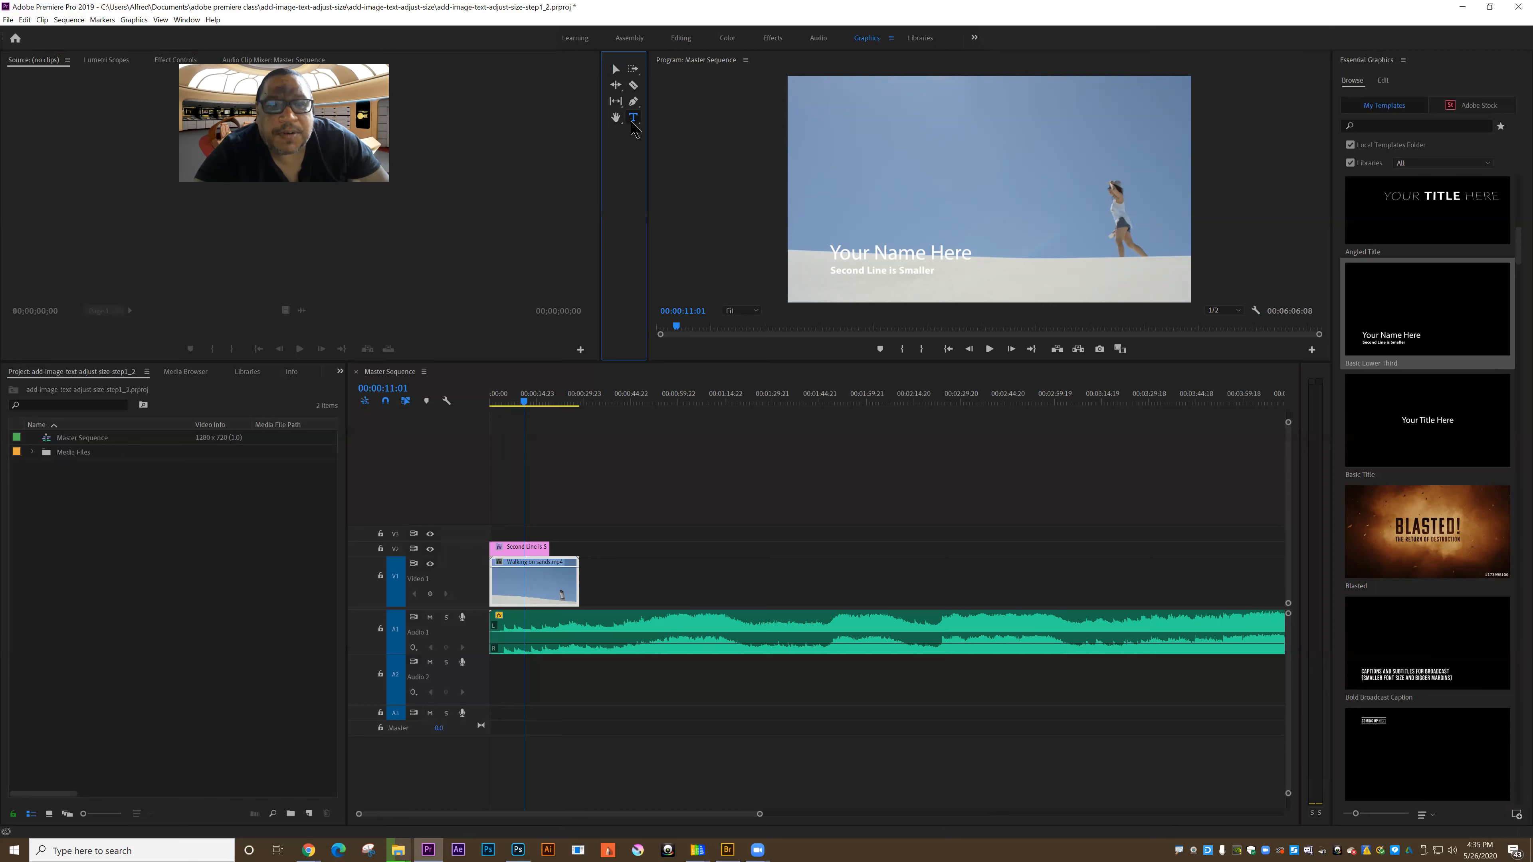
click(835, 254)
drag(833, 254, 972, 264)
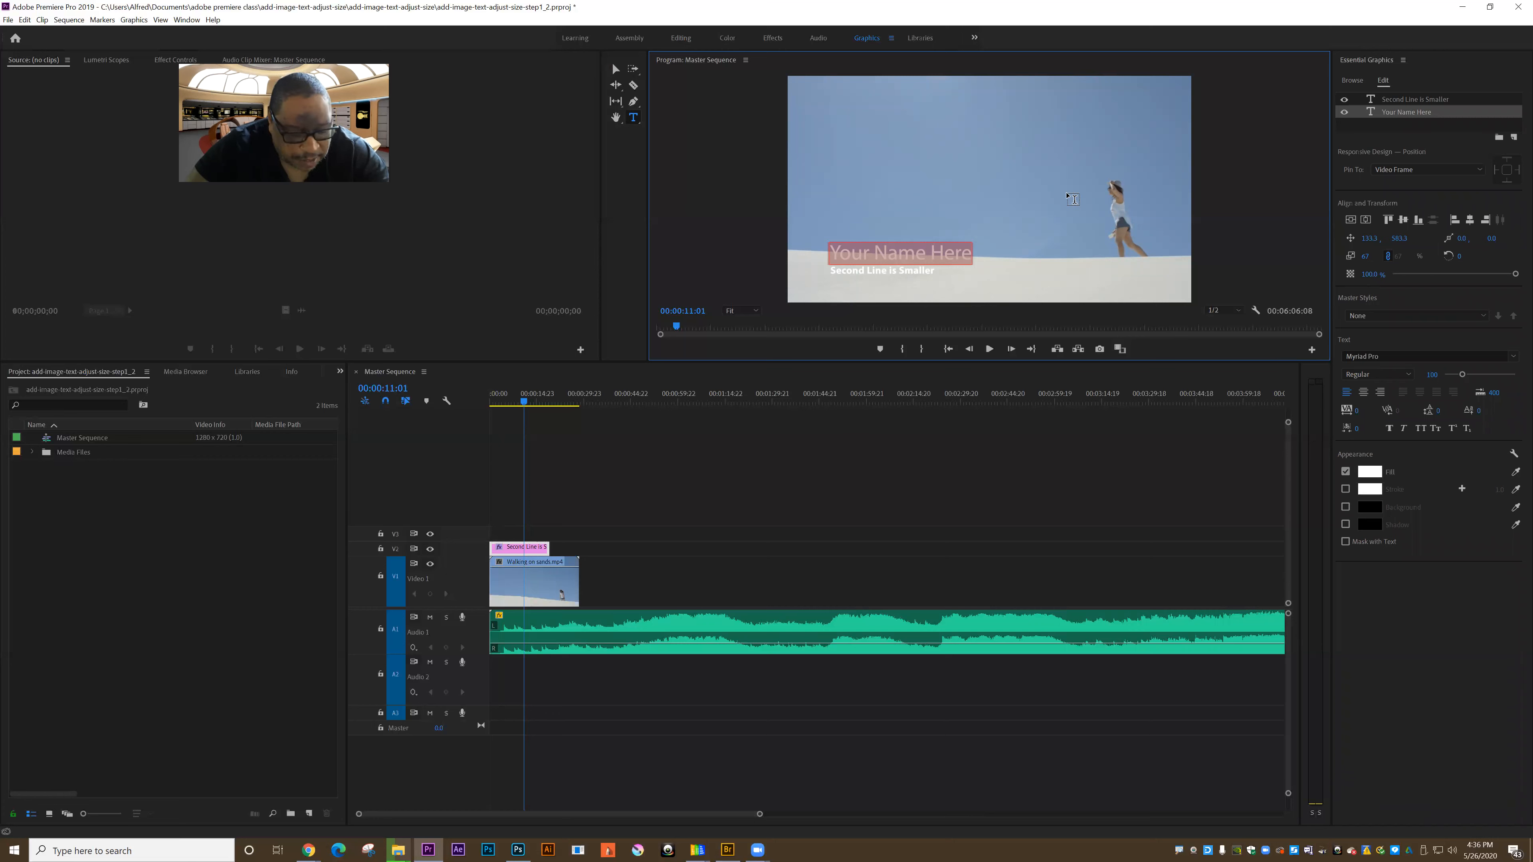
text(Alfre)
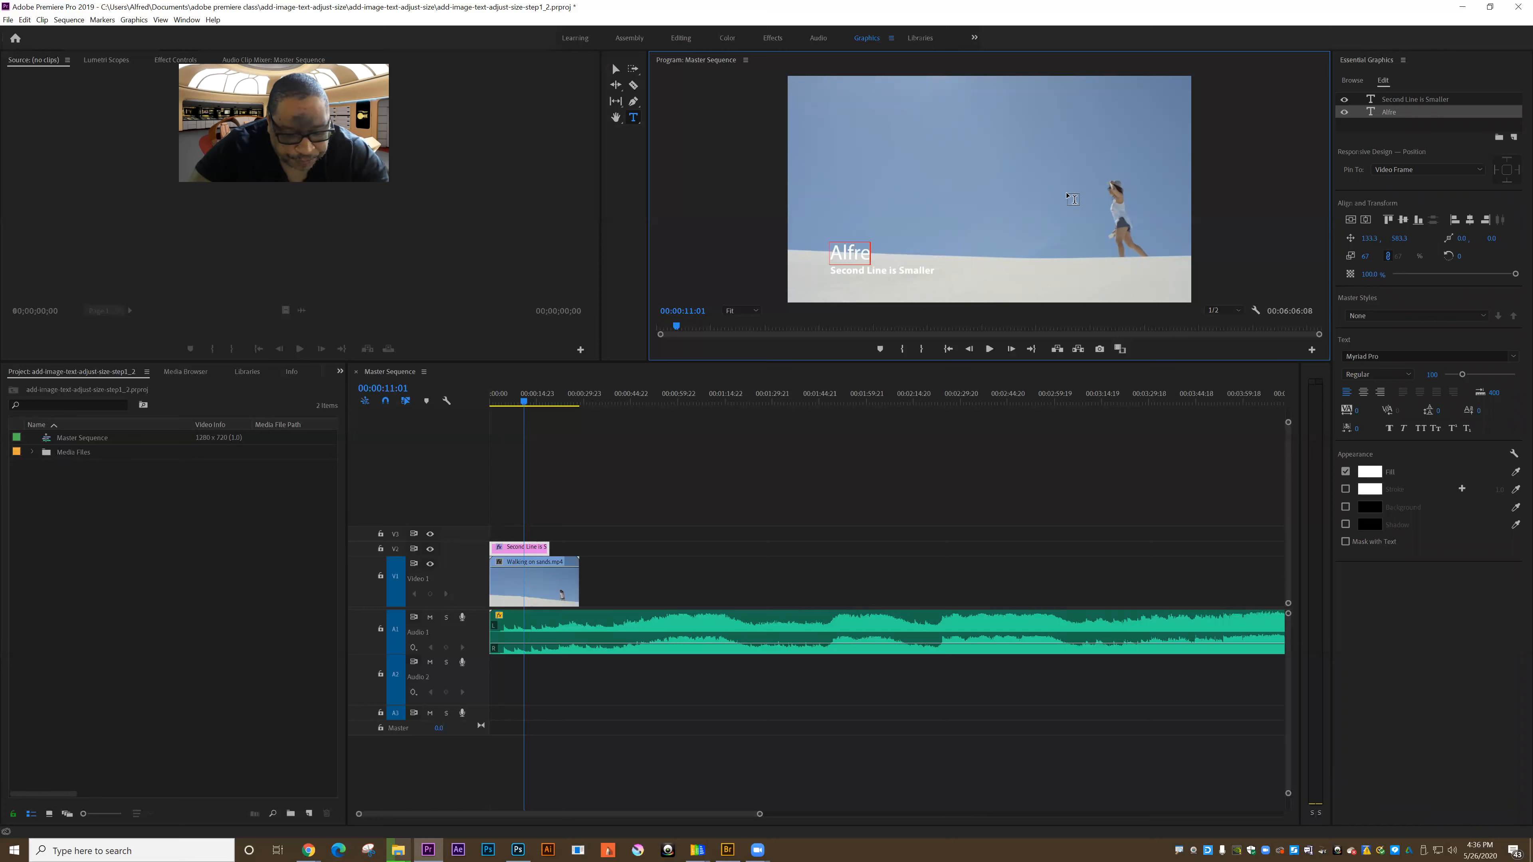
text(d M Williams)
key(BackSpace)
key(BackSpace)
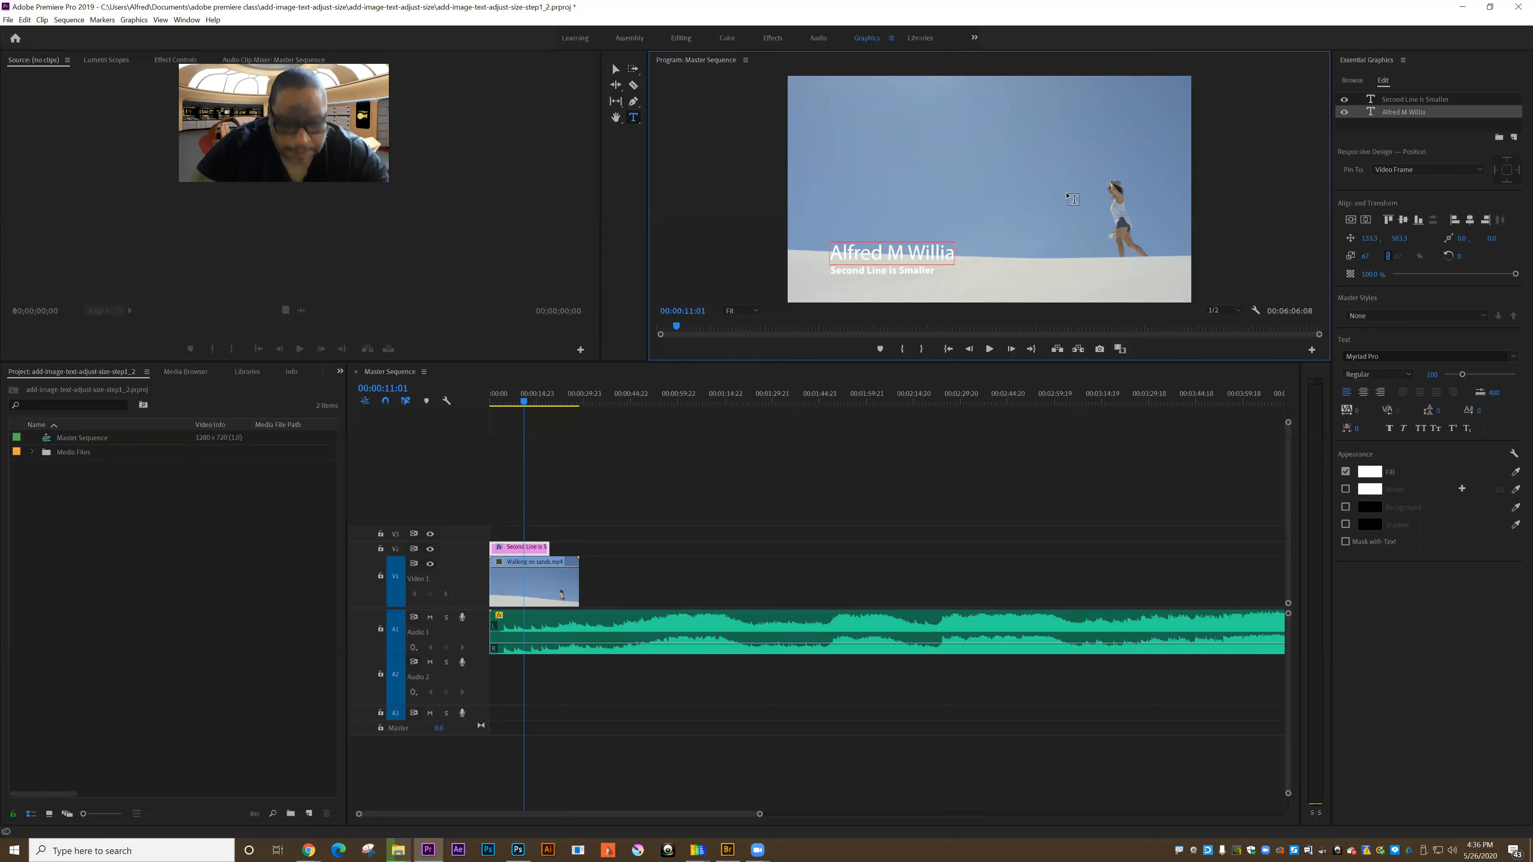
text(ms)
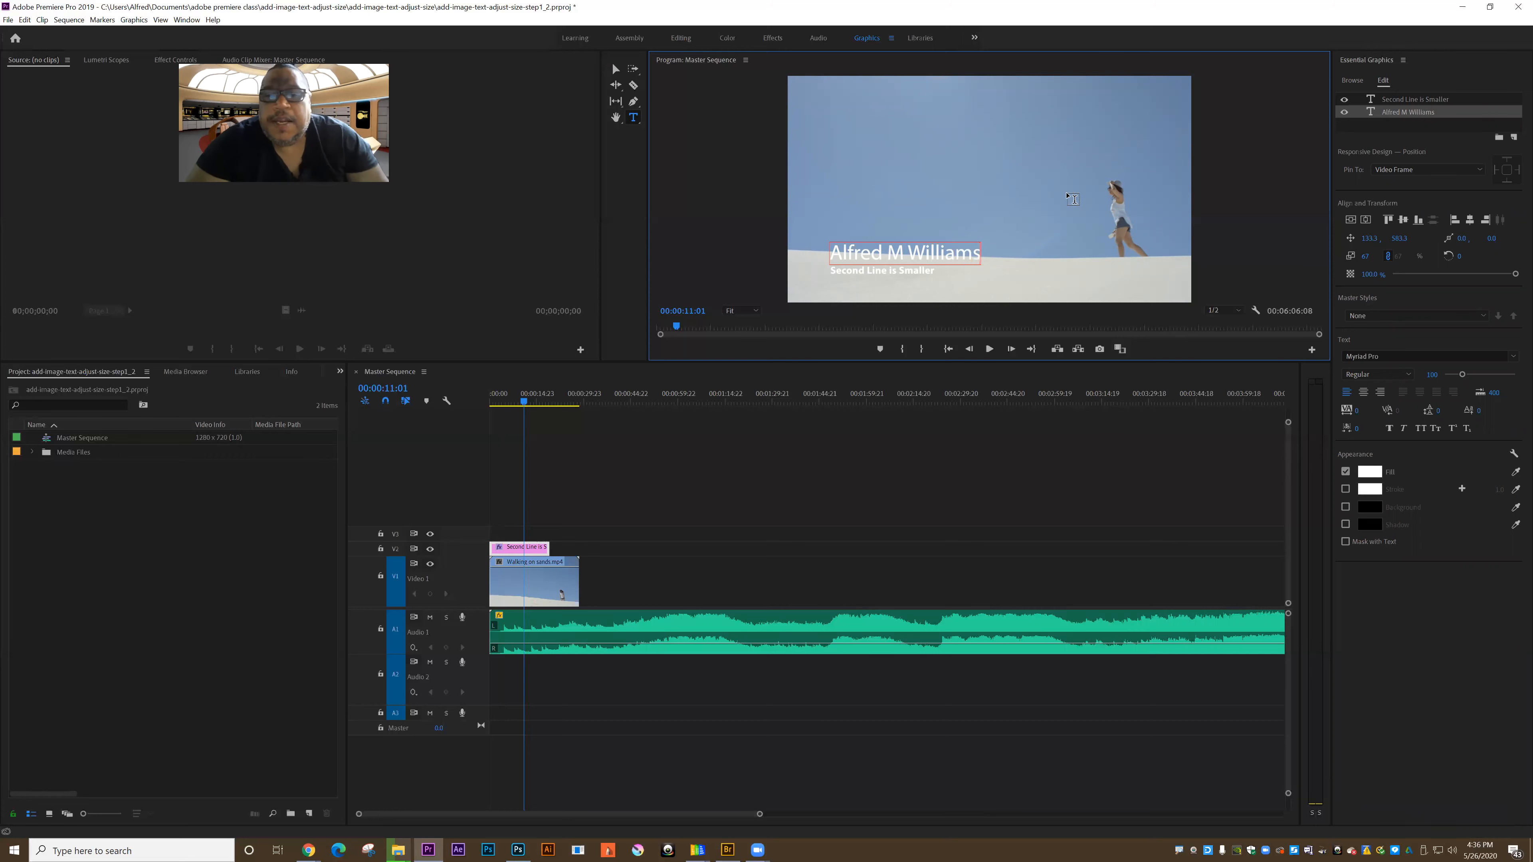
Step: Replace the lower third's second line with "Adobe premeire instructor"
click(834, 271)
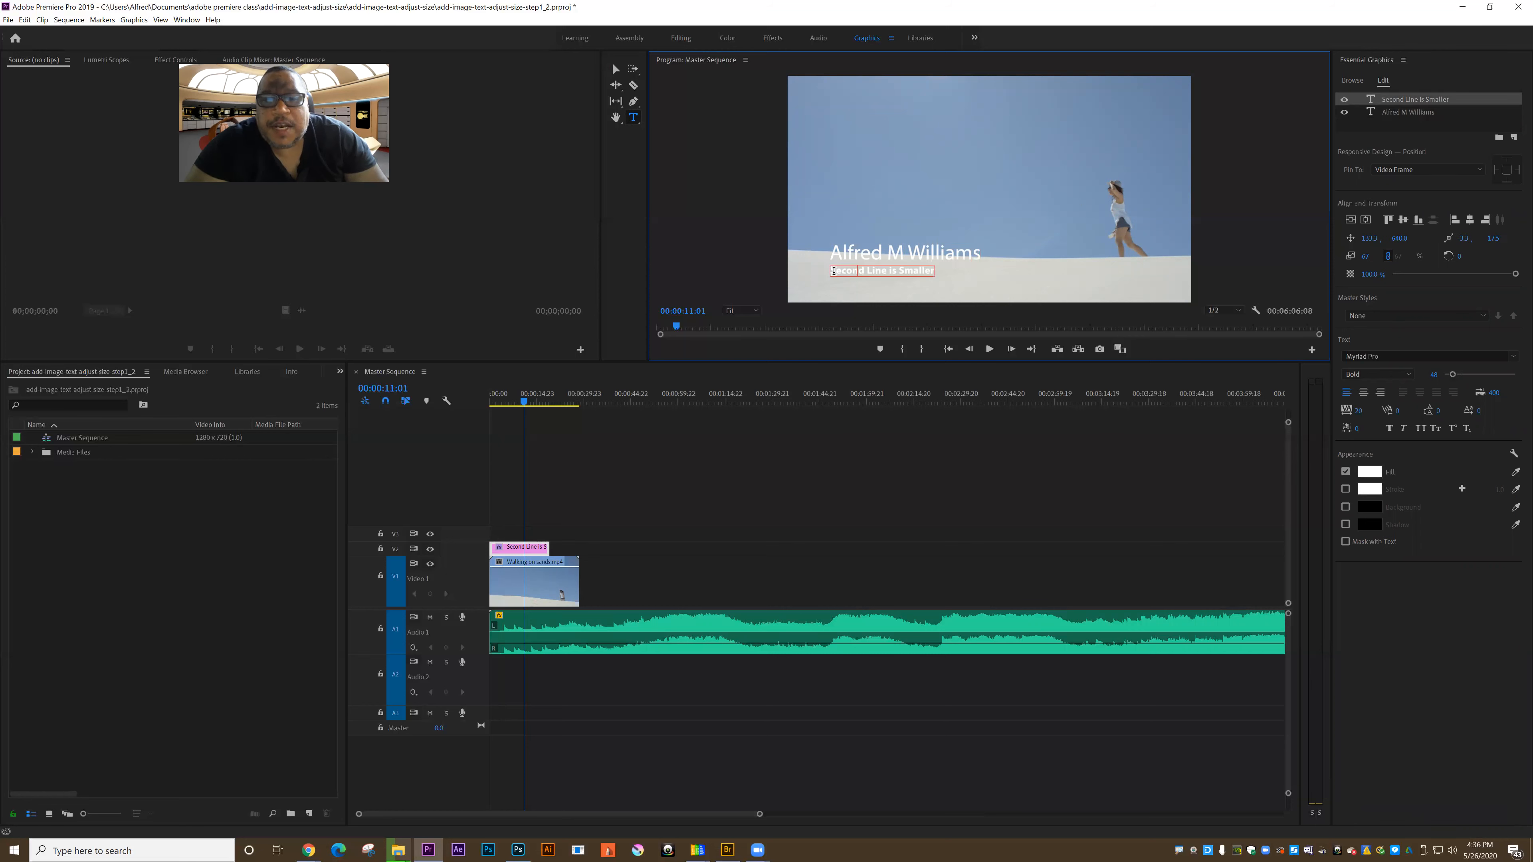
drag(831, 271, 938, 278)
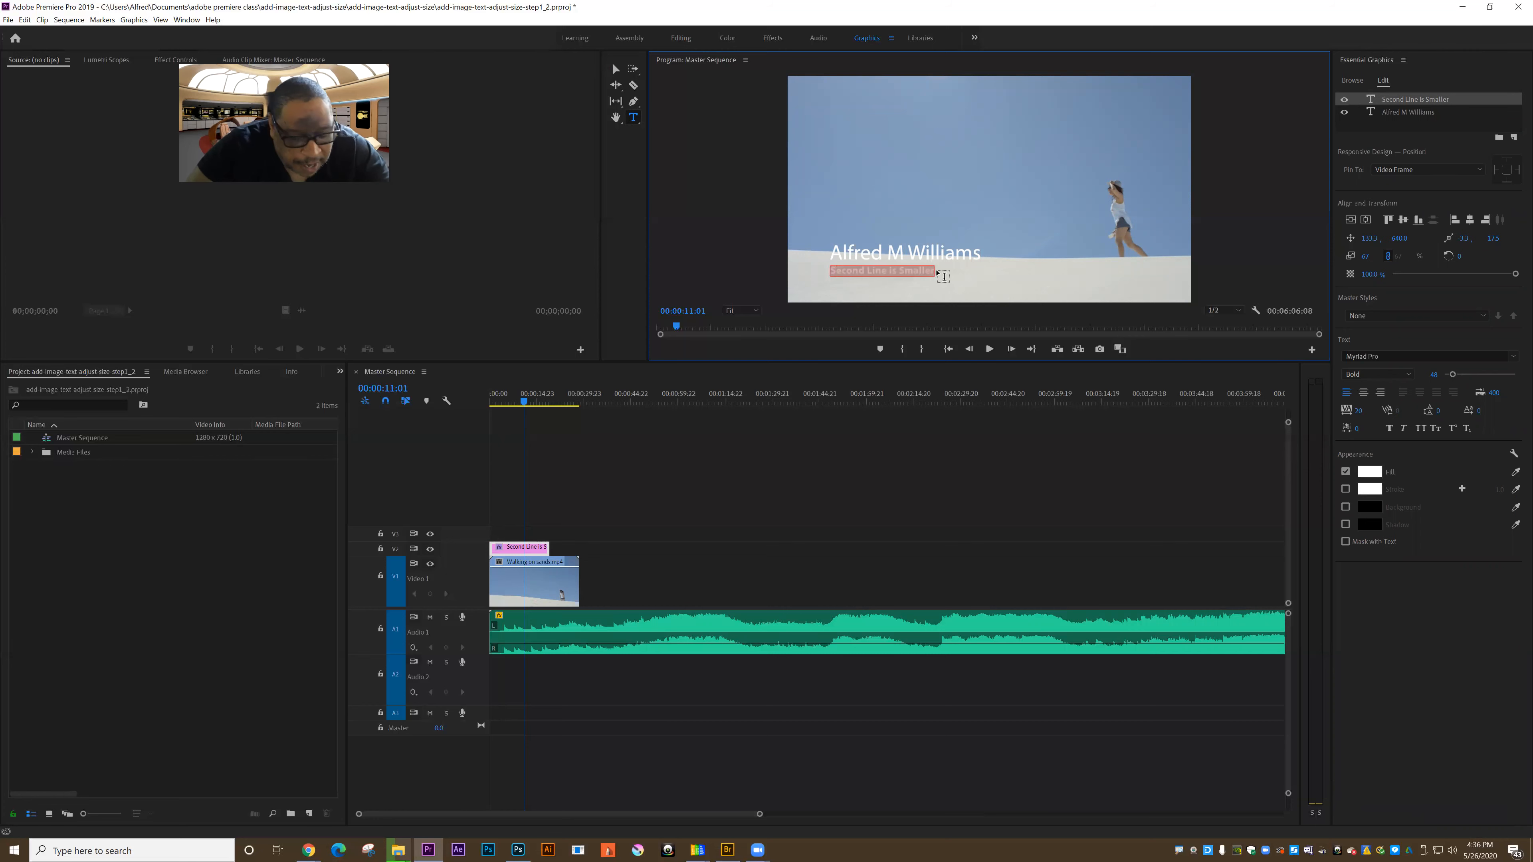
text(Adobe)
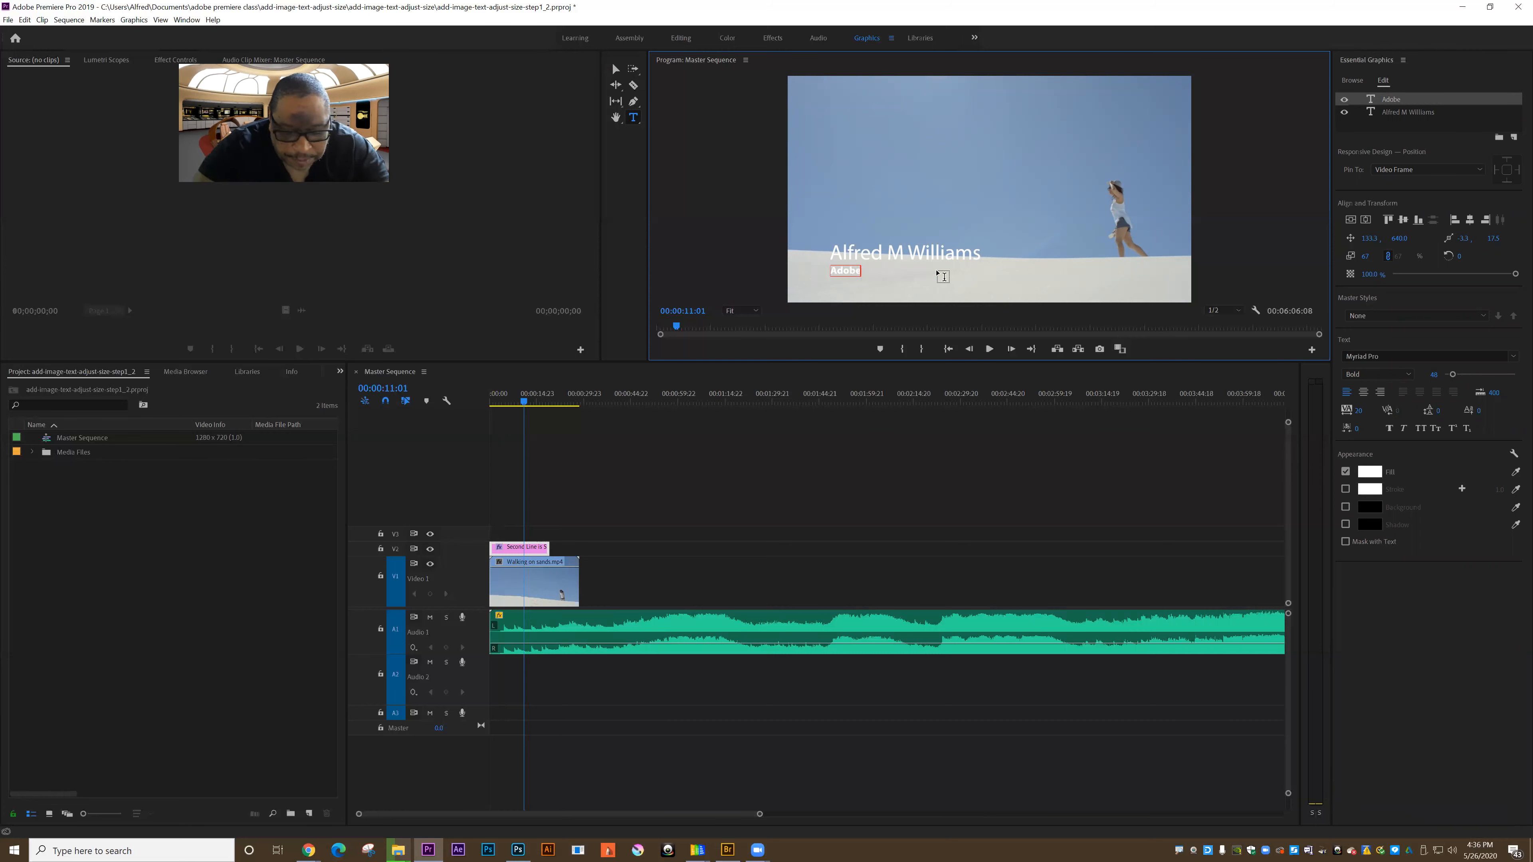
text( premeire instructor)
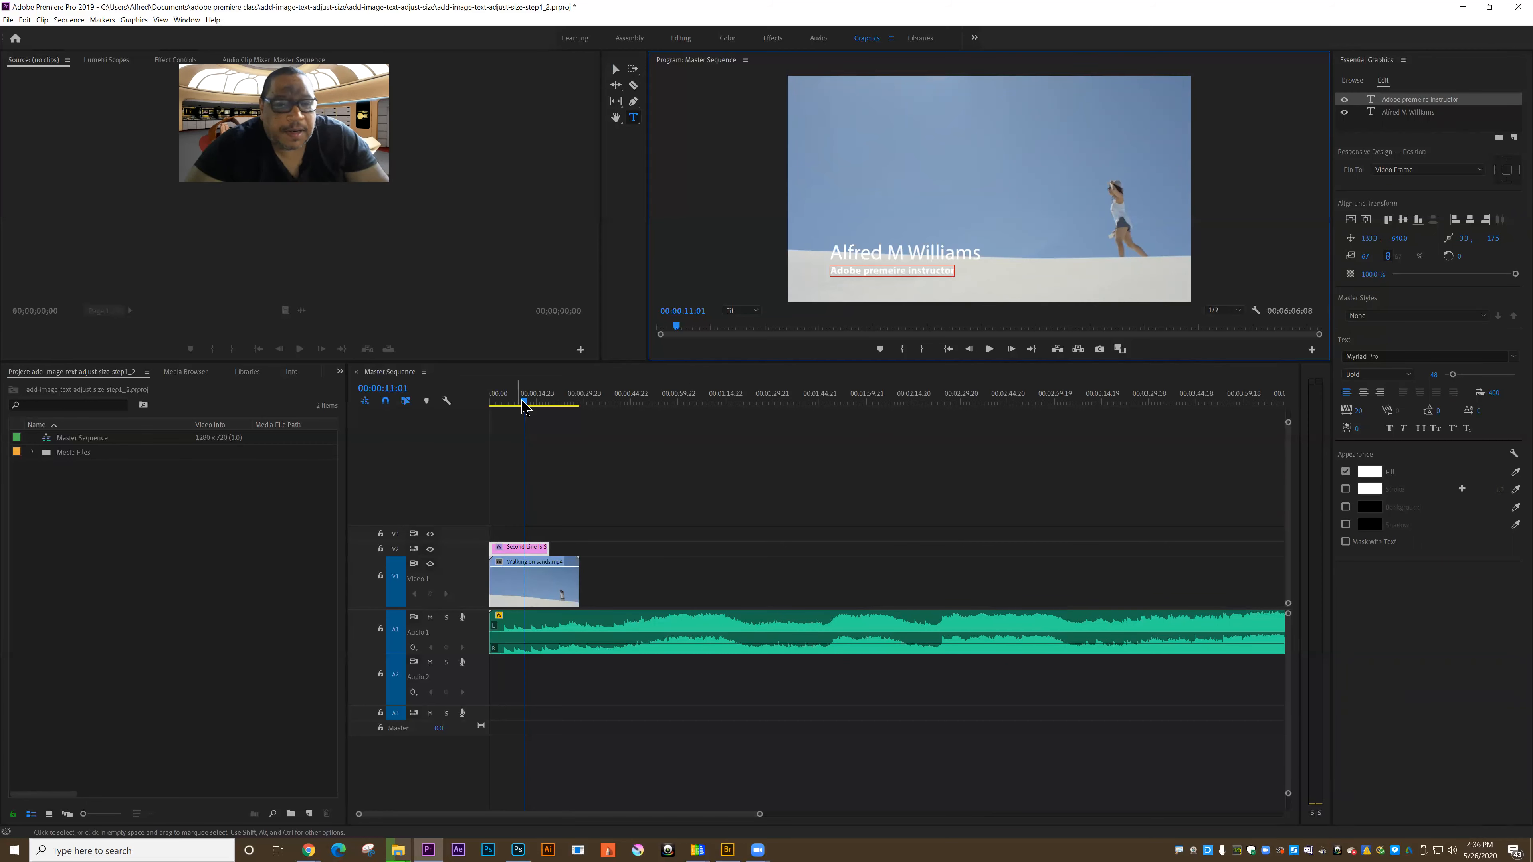
Step: Play the sequence from the start to check the lower third, and enlarge the Program monitor area
drag(496, 409, 487, 410)
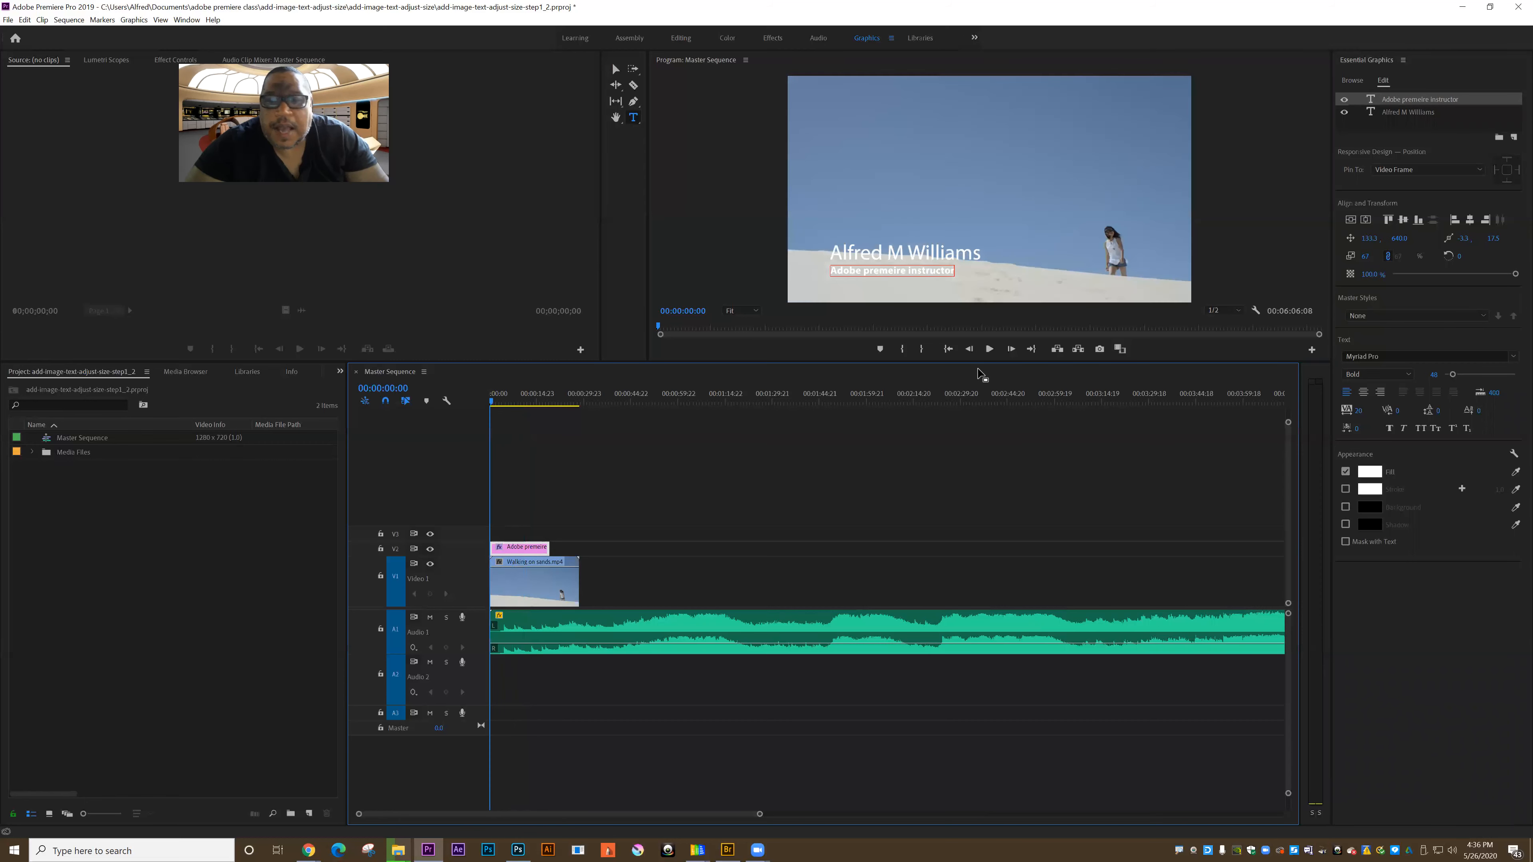
click(991, 353)
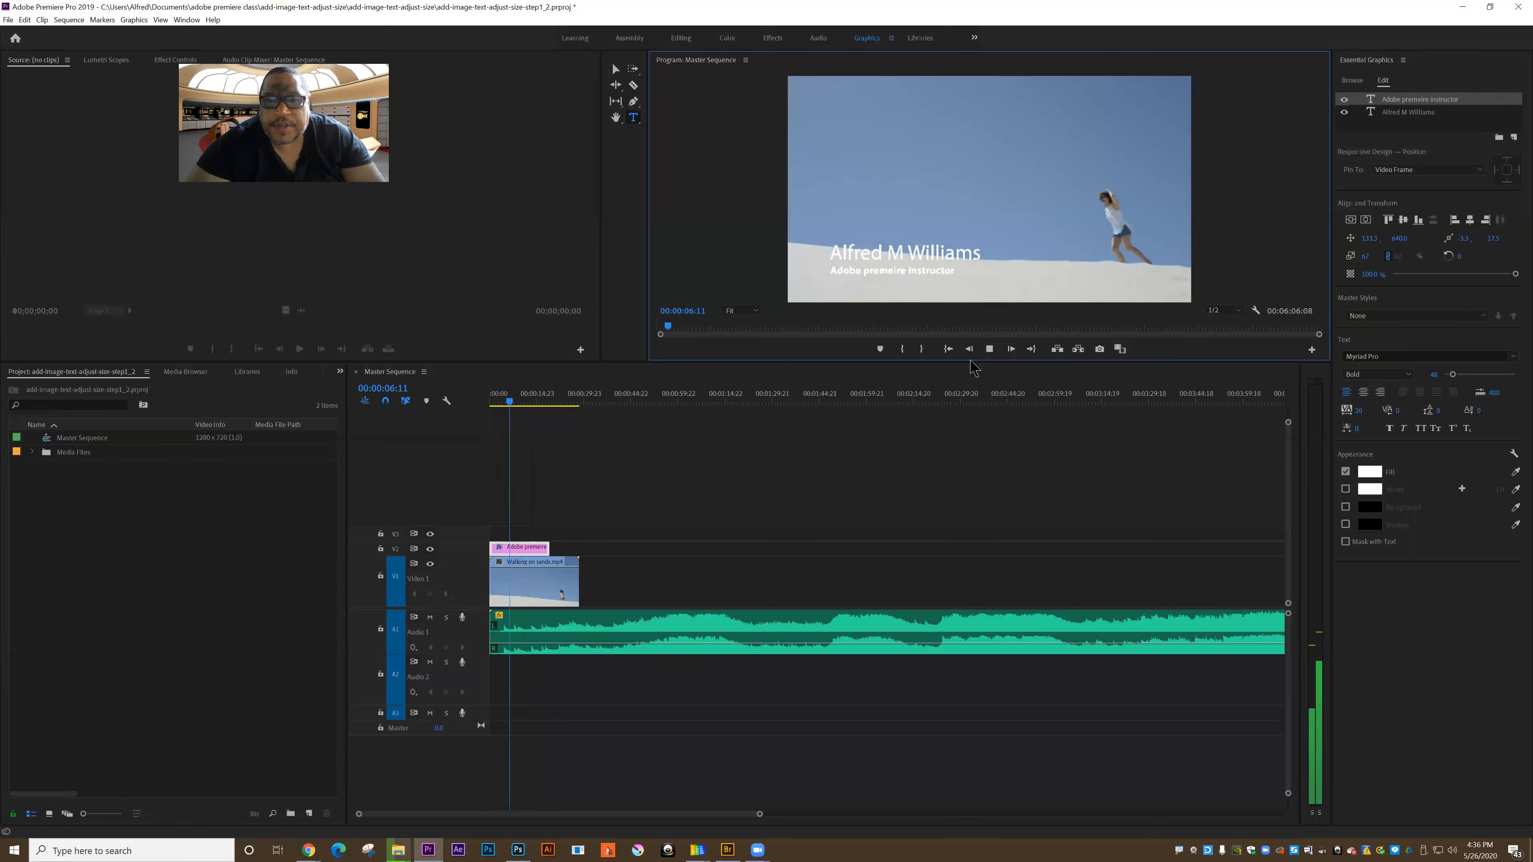
key(space)
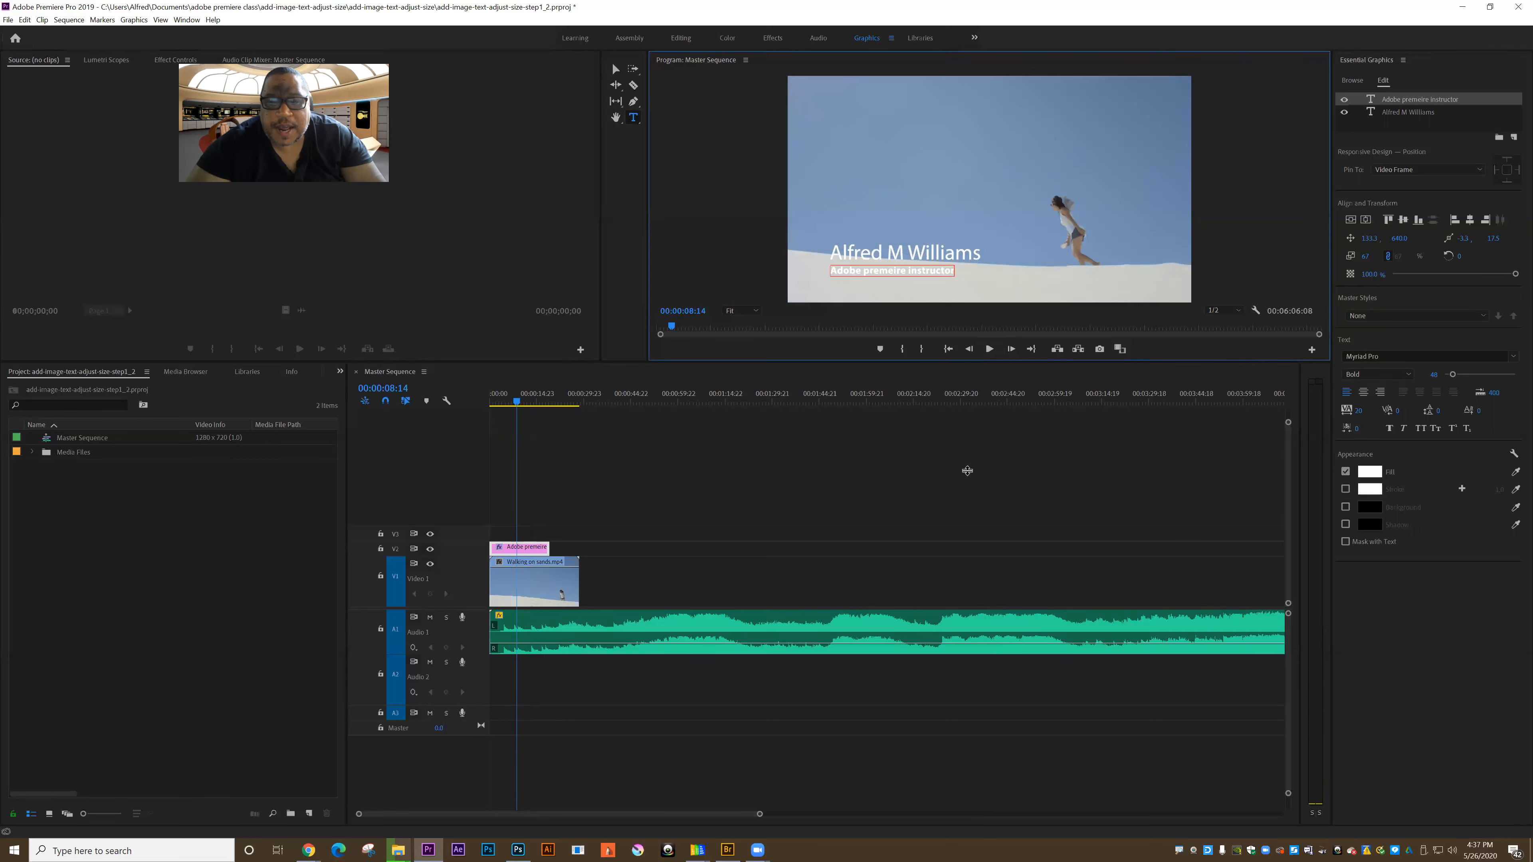
drag(967, 471, 824, 347)
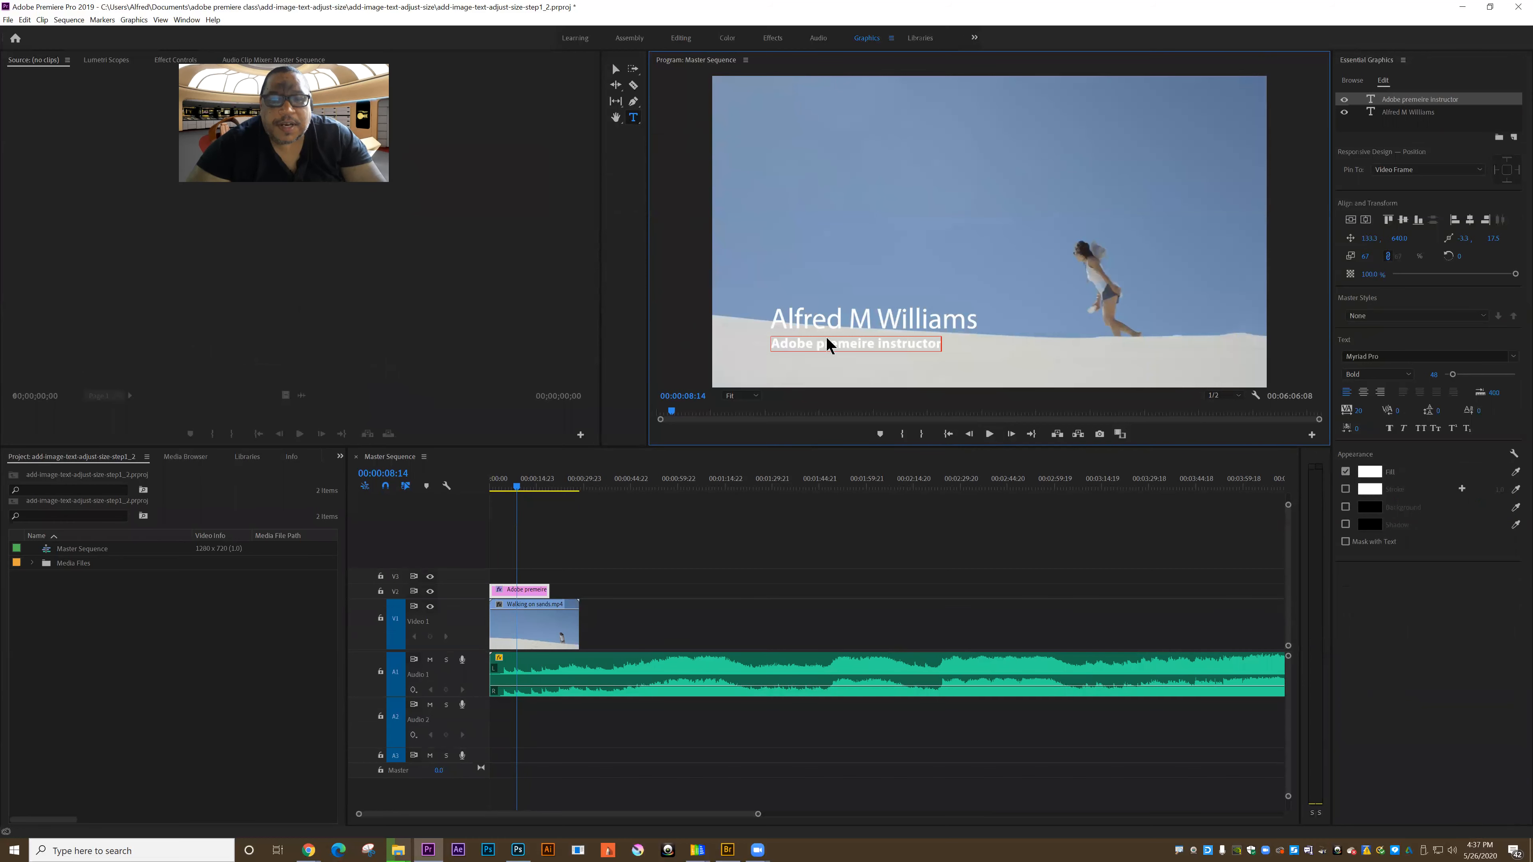
Step: Select the lower third's name text, switch to the Editing workspace, and show the graphic's effect controls
click(828, 336)
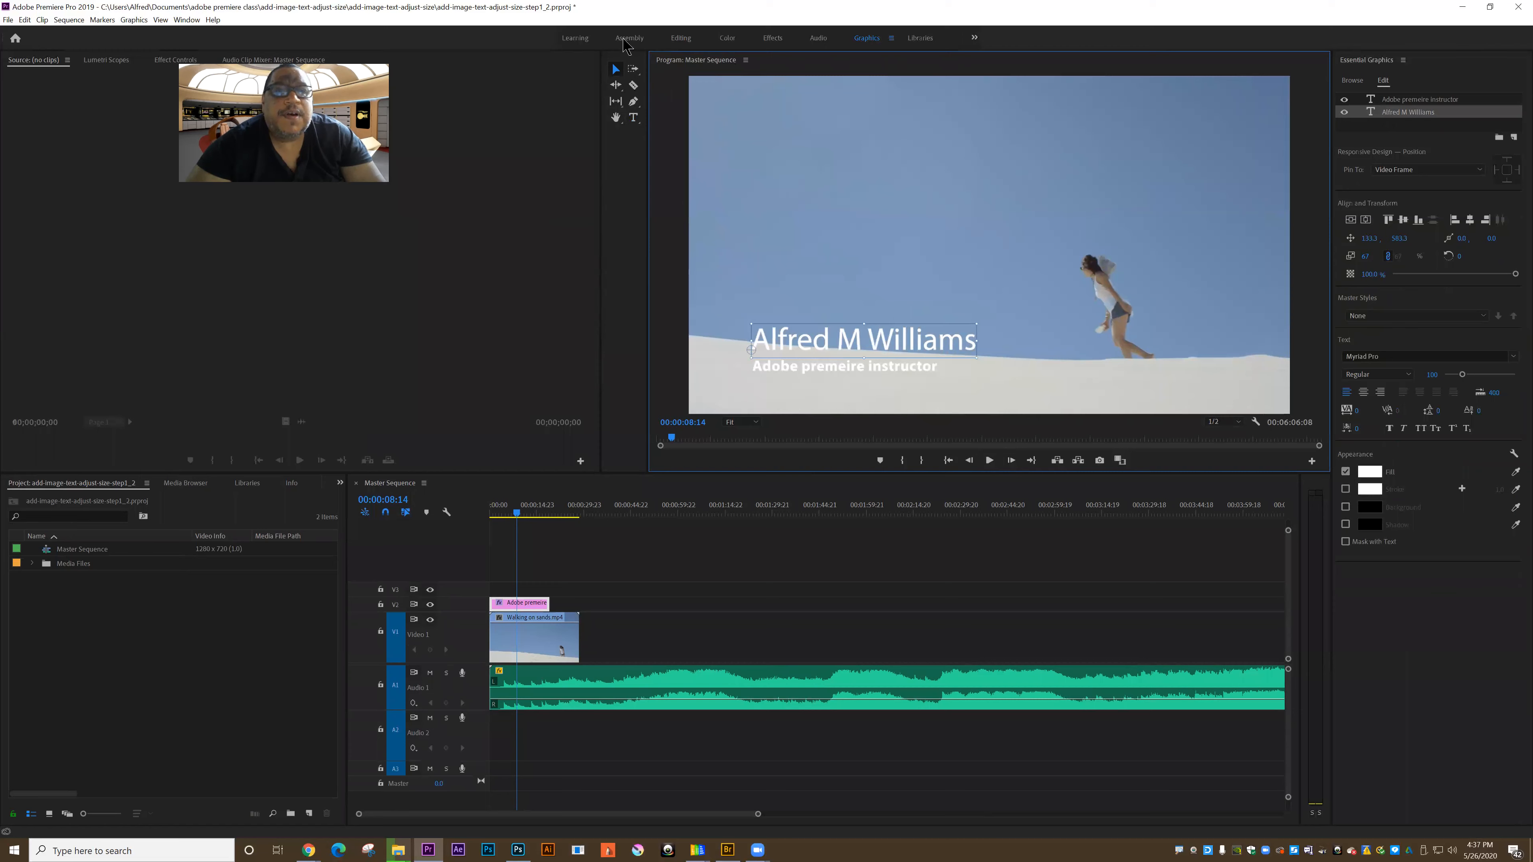
click(680, 38)
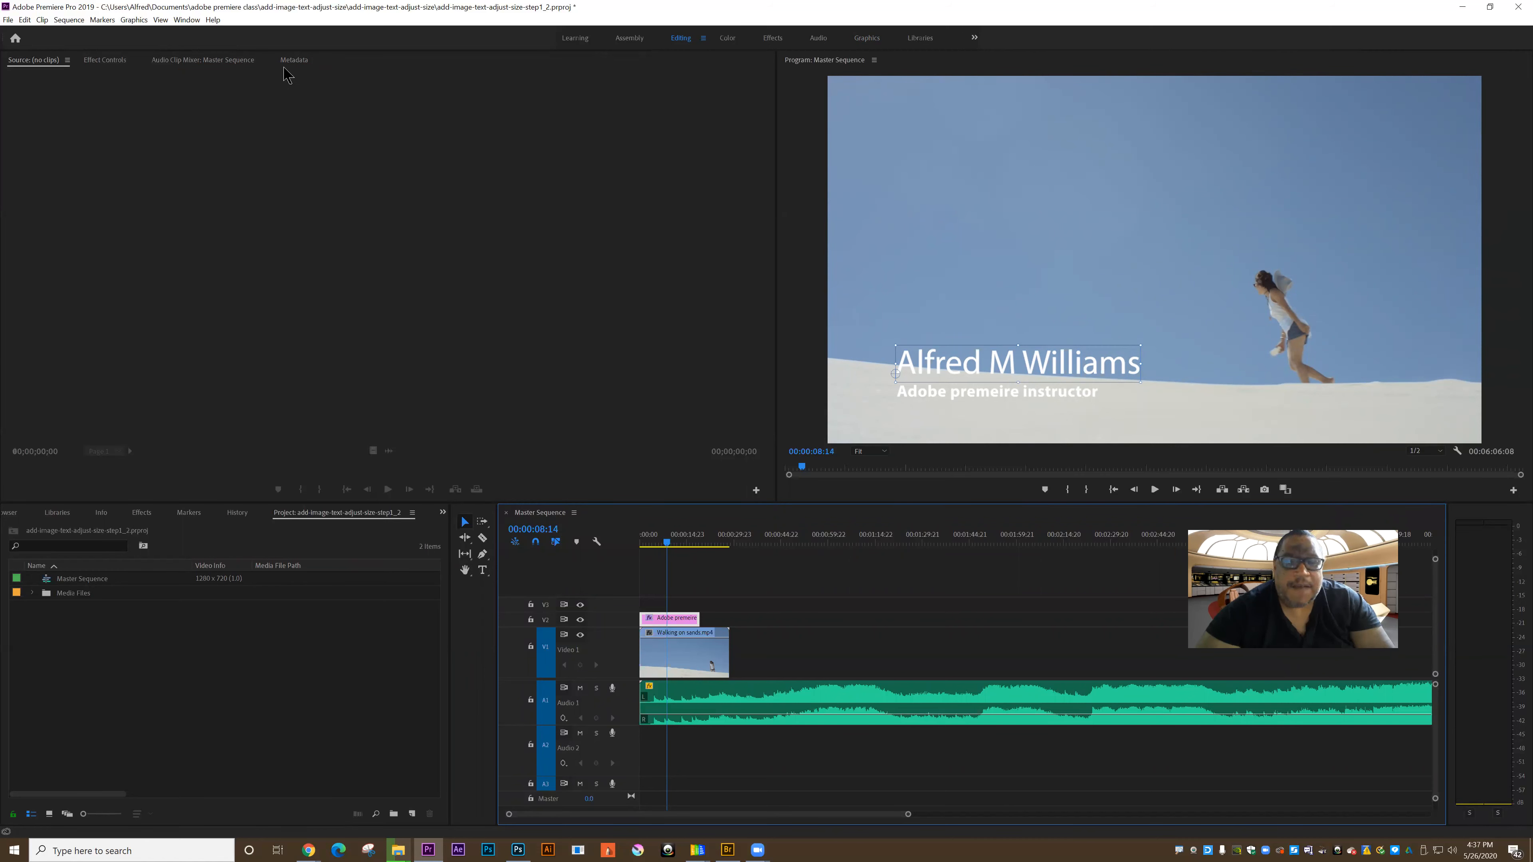
click(898, 364)
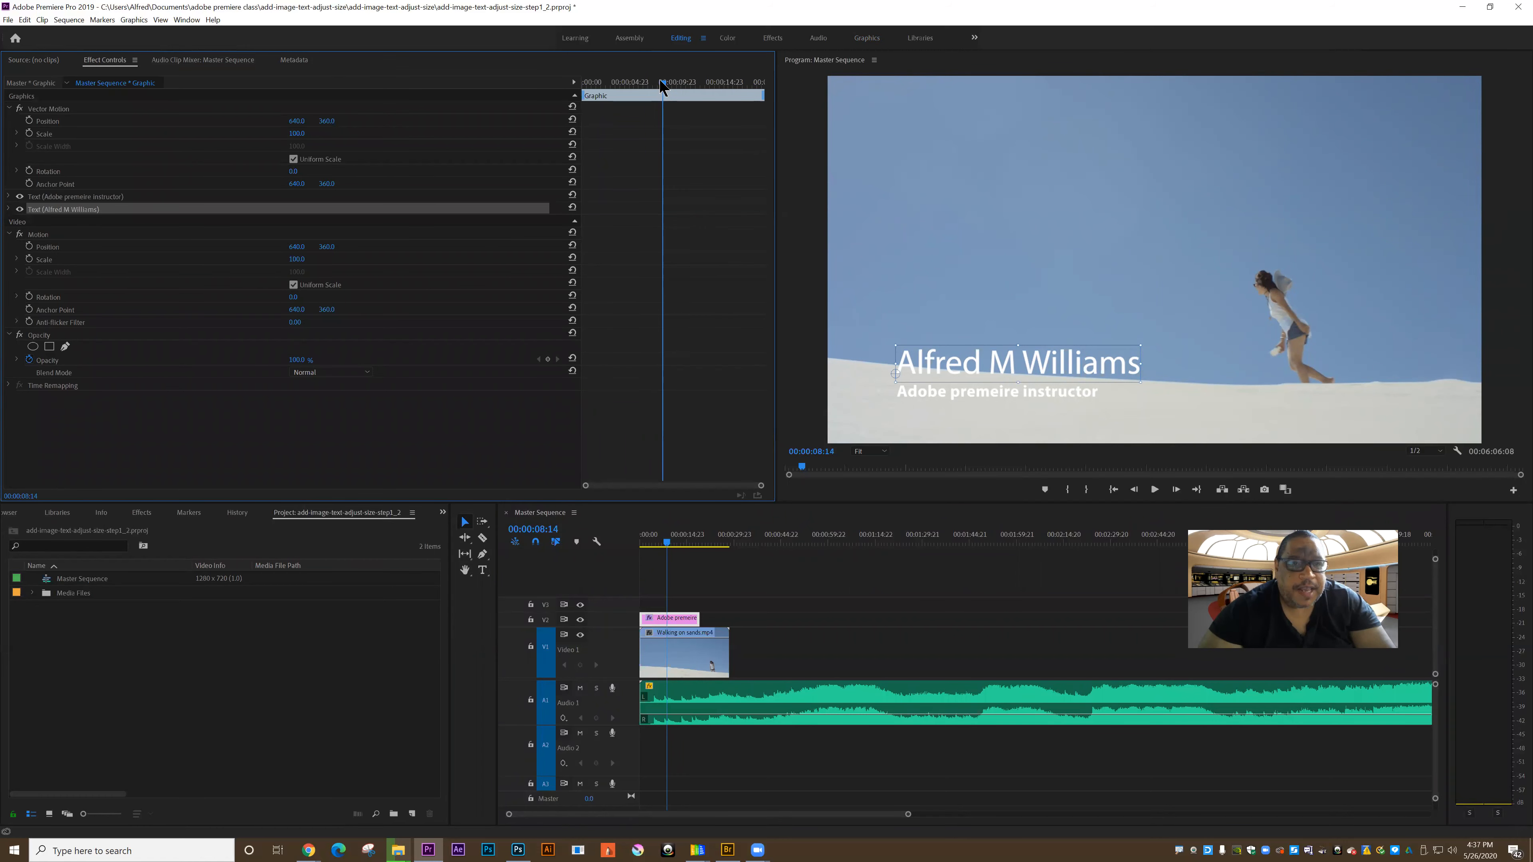
Step: At 00:00:00:06, set the lower third's Vector Motion horizontal position to 1795, off the frame's right side, and start Position keyframing
click(583, 91)
key(Right)
key(Right)
key(Right)
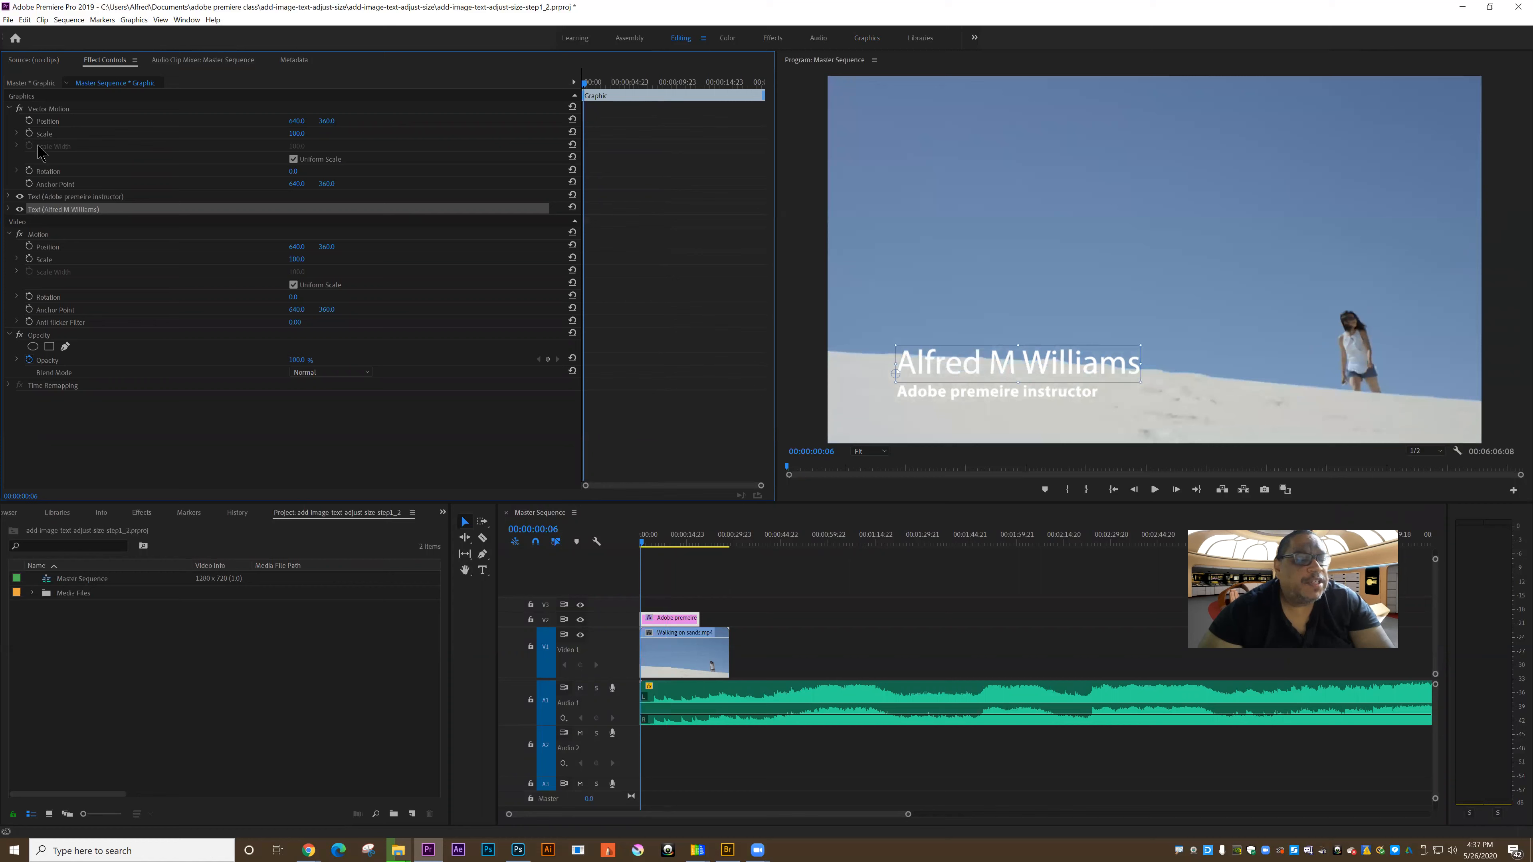
drag(291, 123, 974, 123)
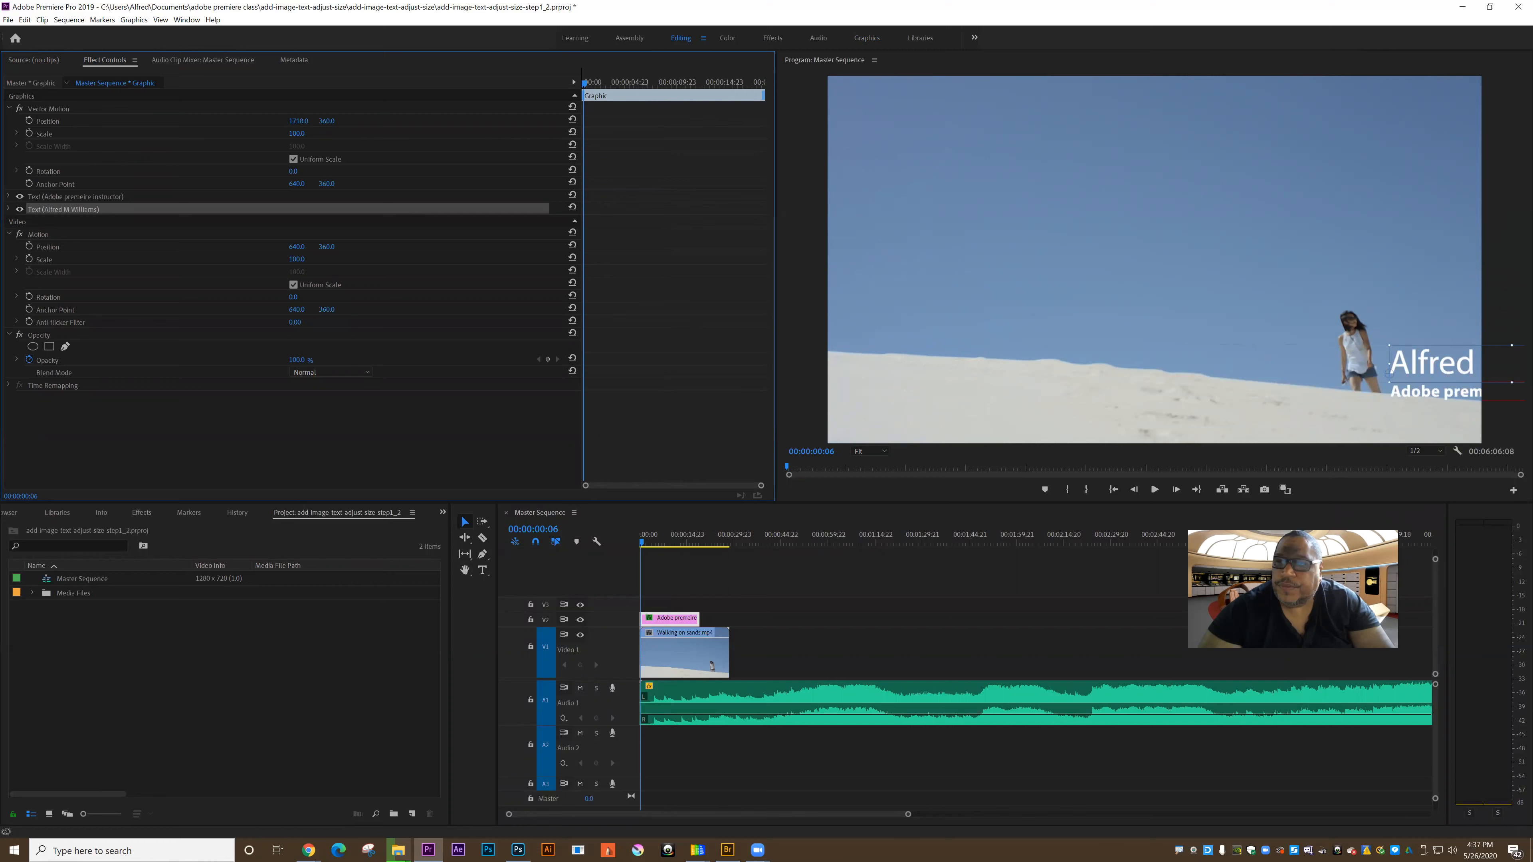
drag(298, 121, 343, 121)
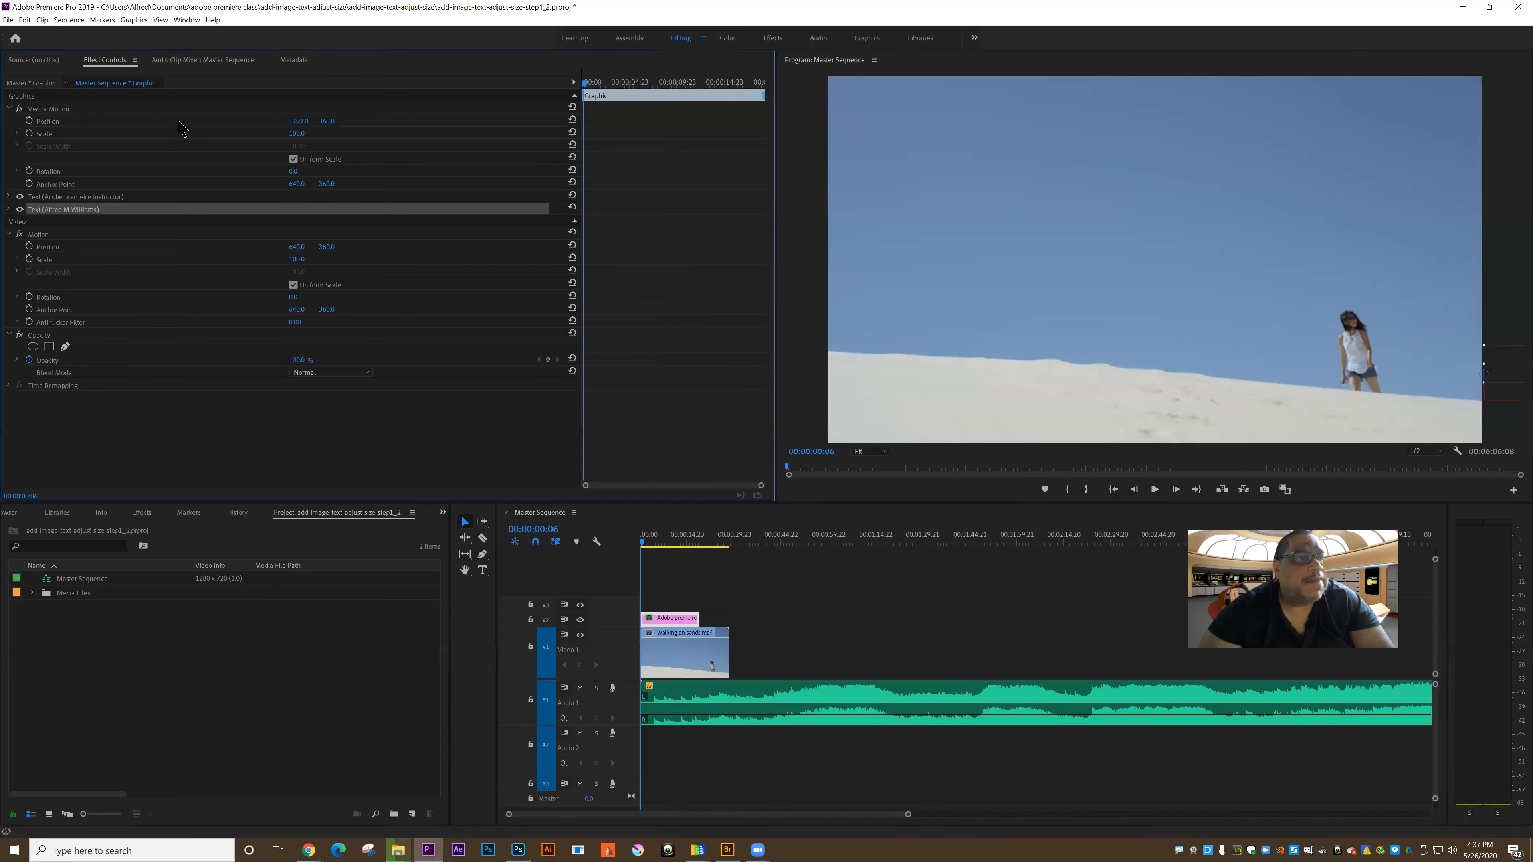
click(30, 122)
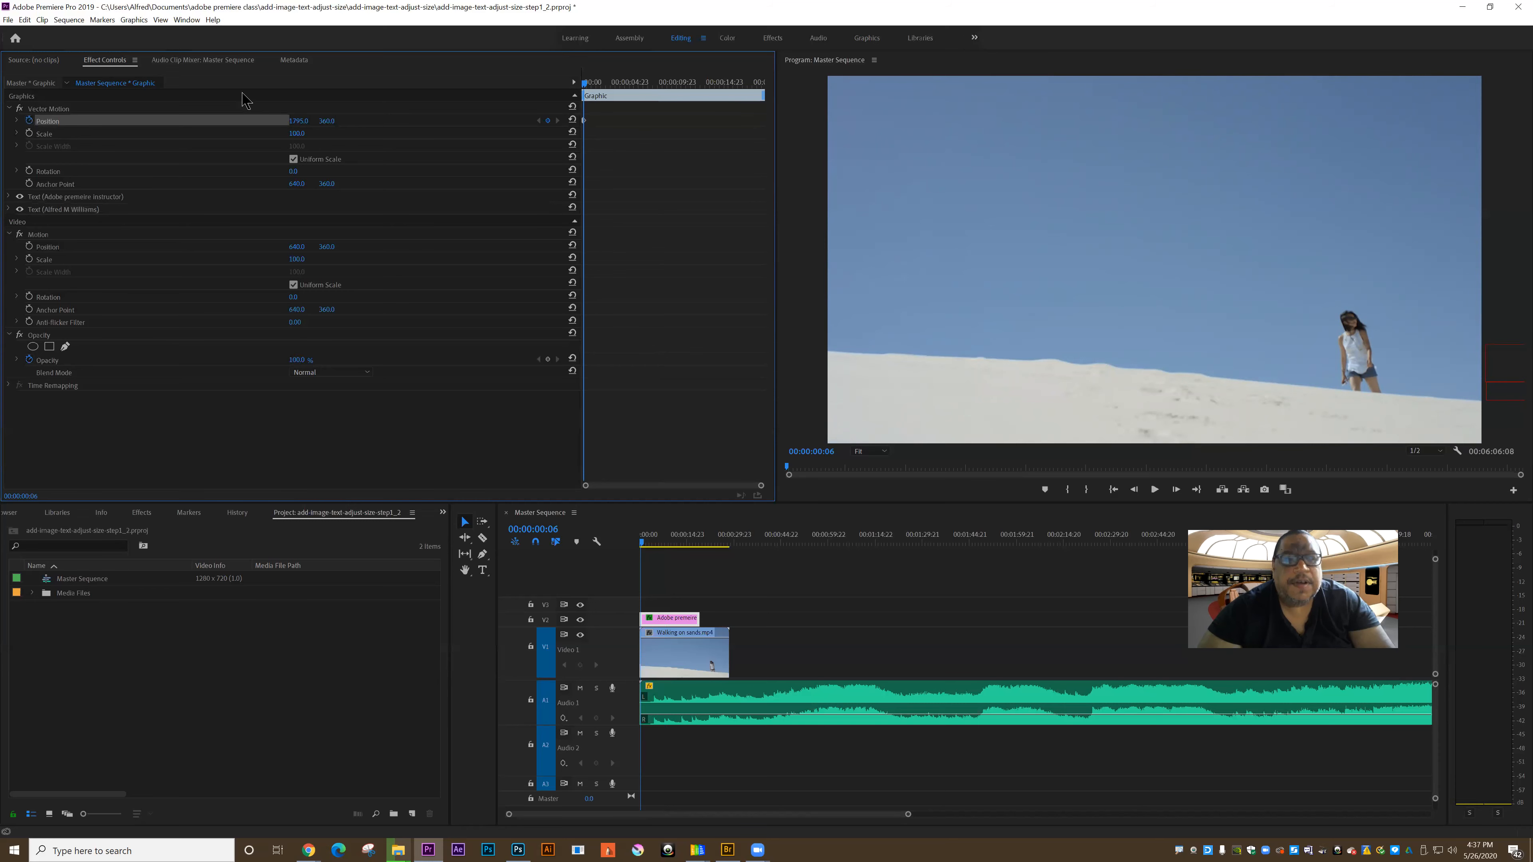
Step: At 00:00:06:14, add a Vector Motion Position keyframe that brings the lower third horizontally back into the left part of the frame
drag(584, 84, 624, 85)
click(644, 84)
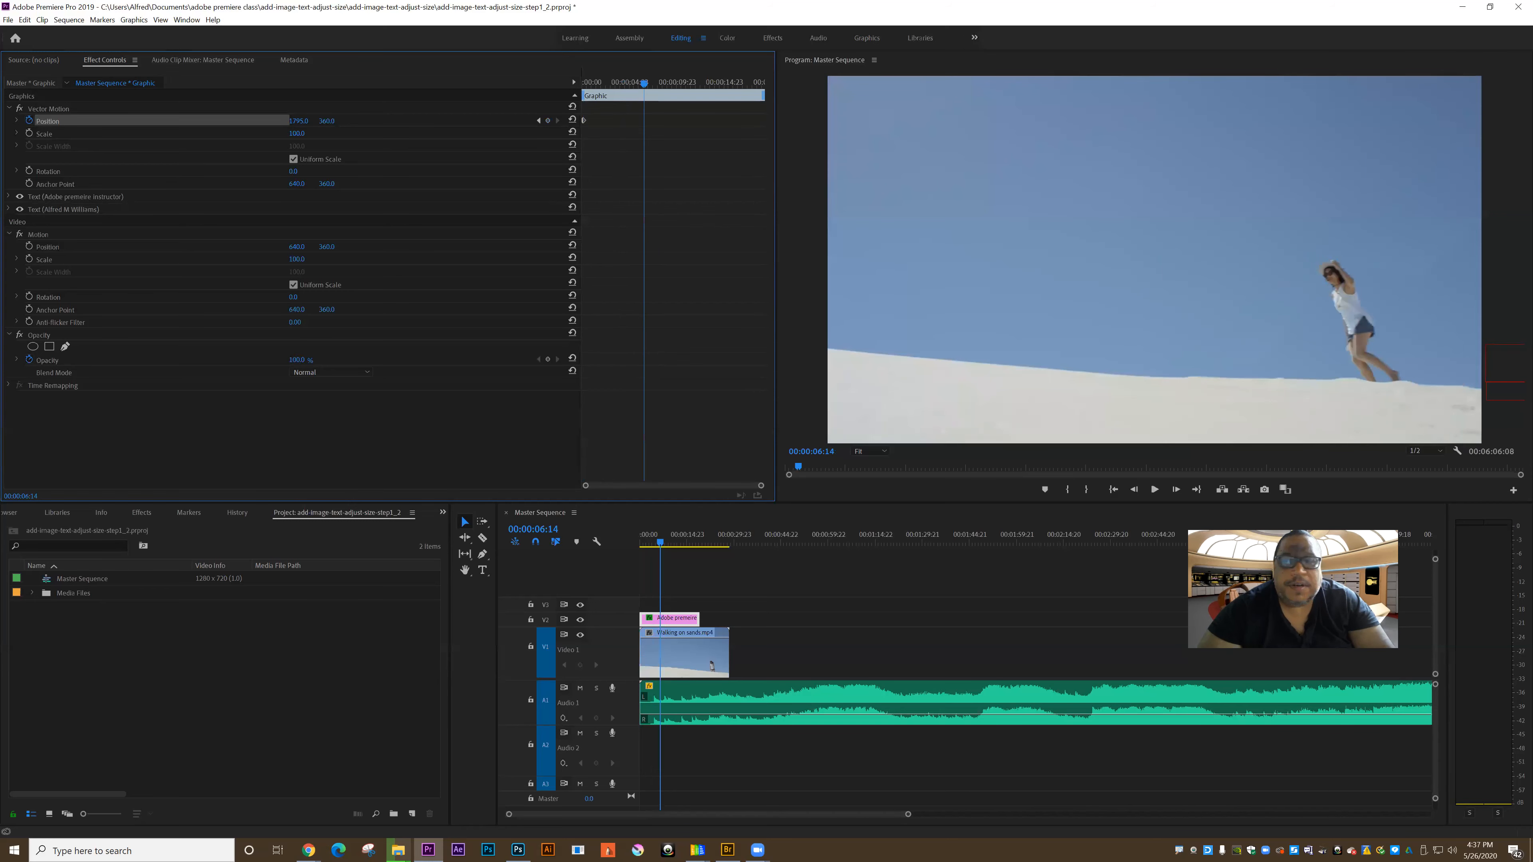
drag(296, 122, 288, 122)
Step: Play the sequence from the start to about 00:00:11:22 to check the lower third's slide-in animation
key(Home)
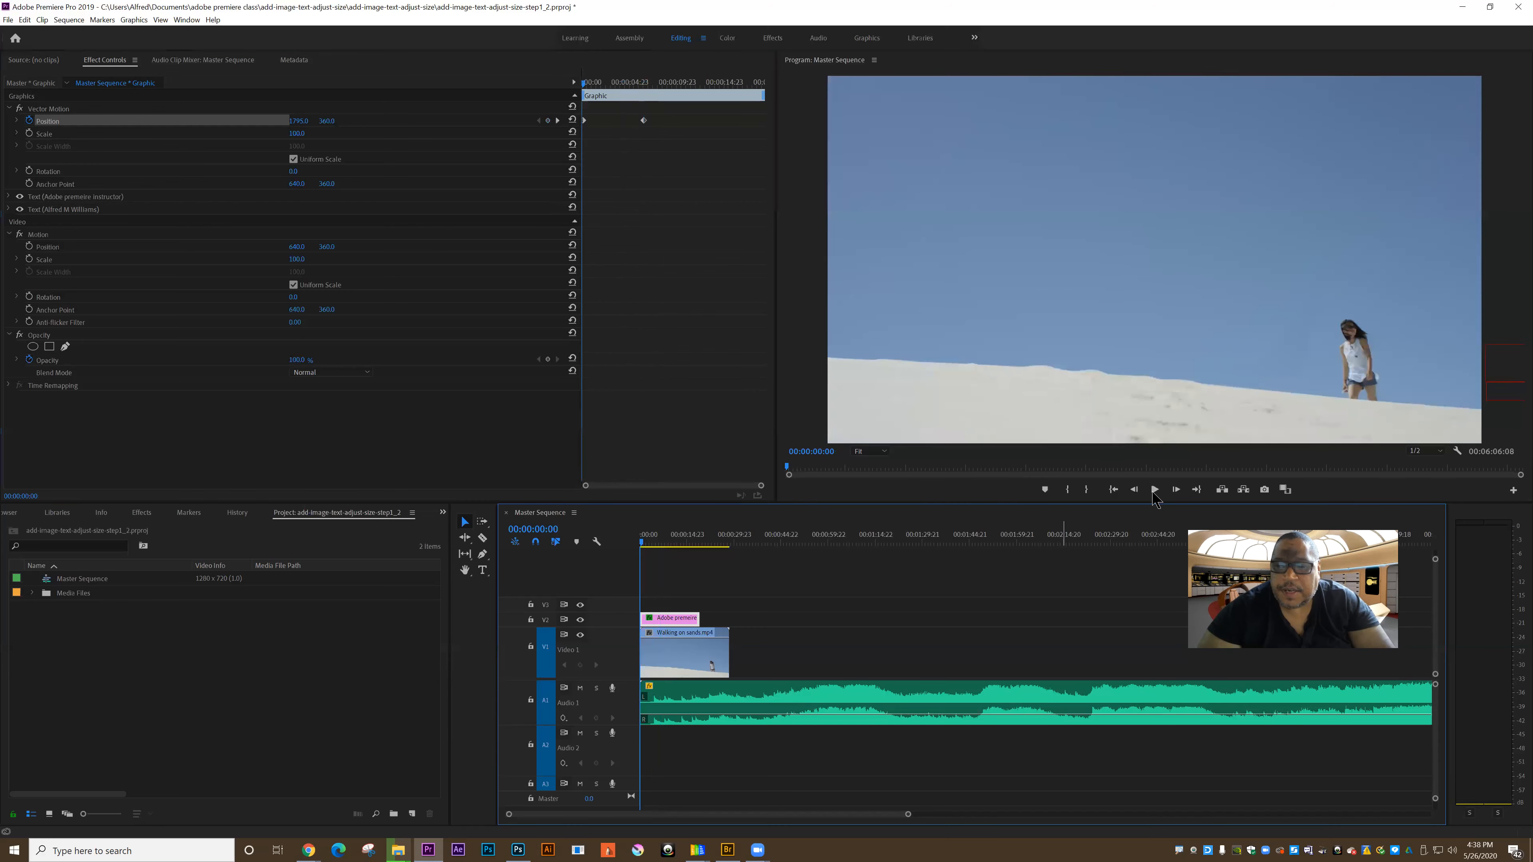
click(1154, 490)
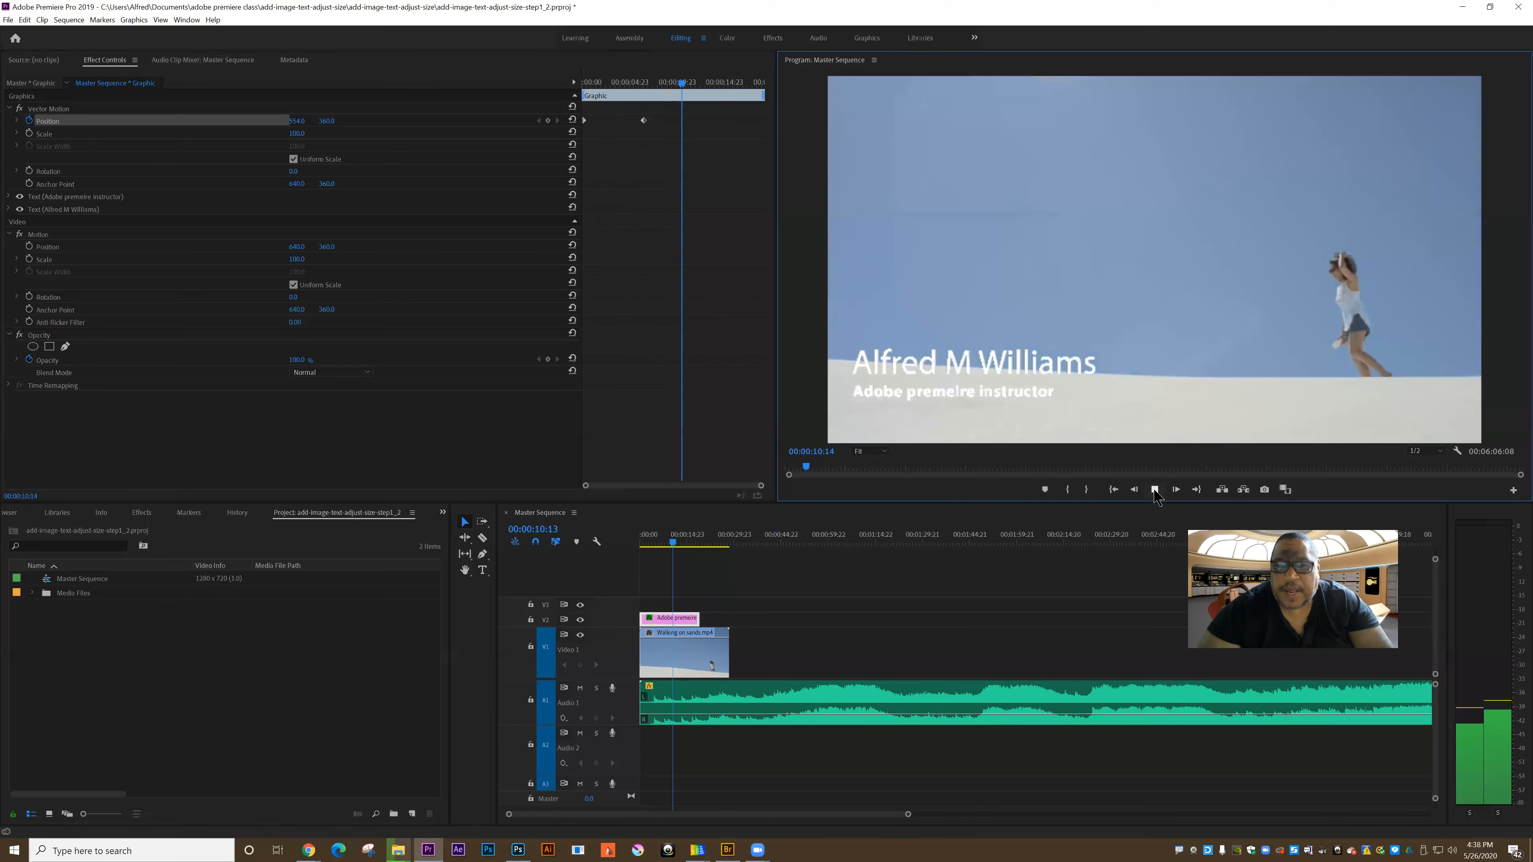
click(1155, 490)
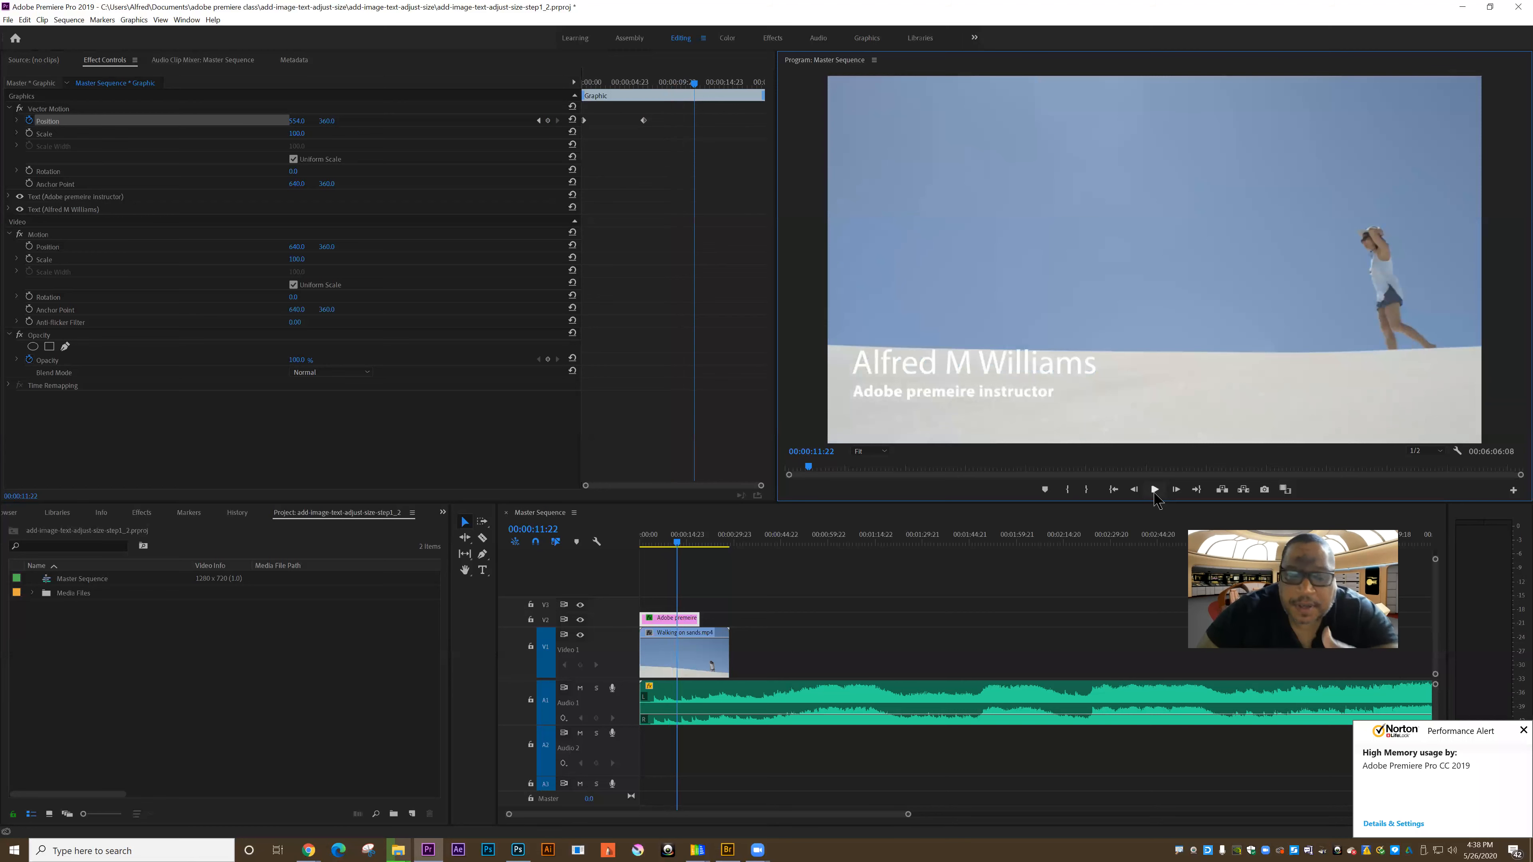